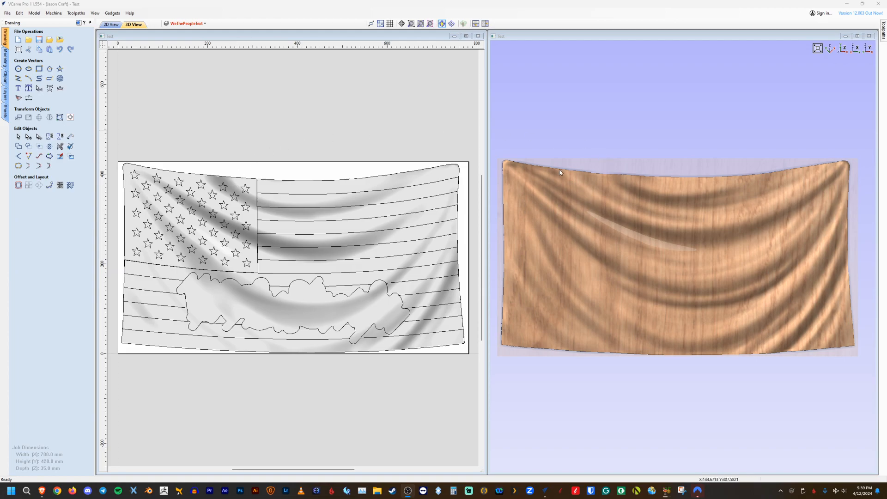
Step: Highlight the 3D flag model in the drawing, deselect it and bring up the list of toolpaths
click(351, 215)
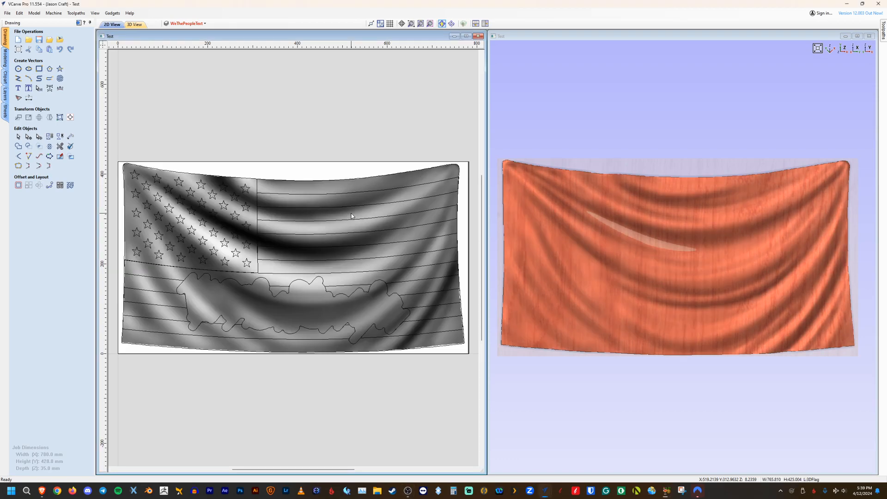
click(290, 151)
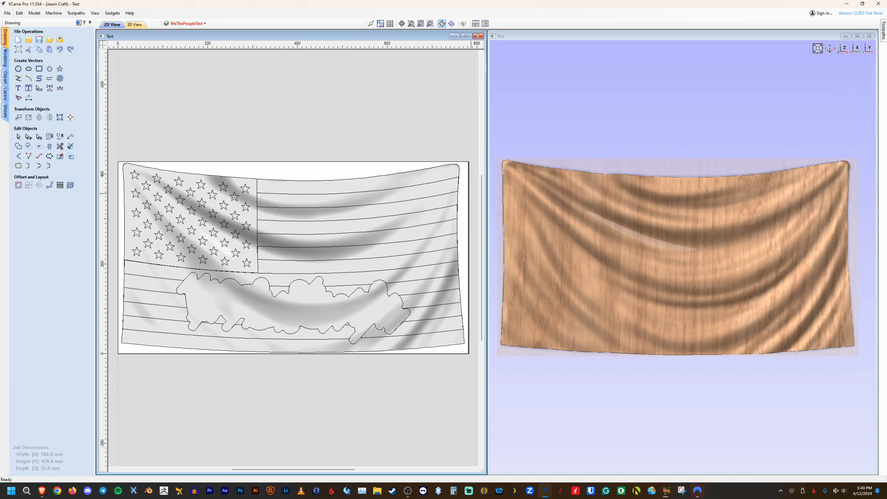
click(882, 34)
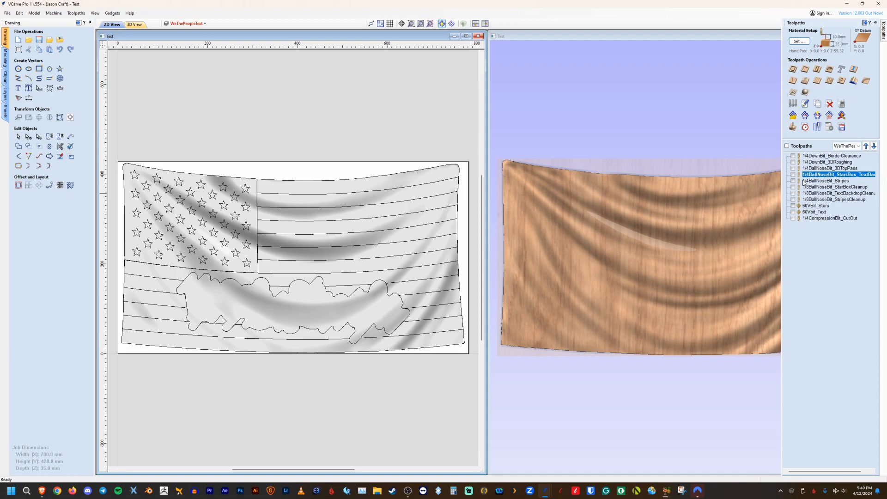
mouse_move(823, 178)
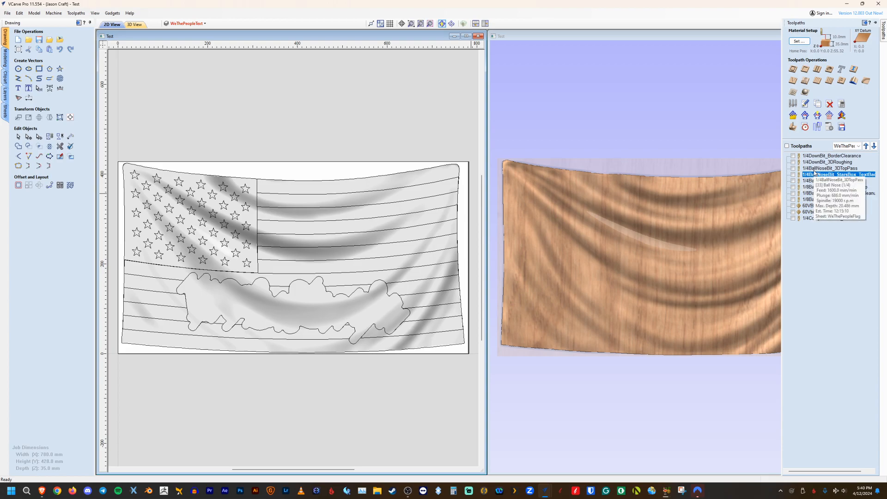
Step: Select the 1/4BallNoseBit_3DTopPass toolpath and briefly show its path over the 3D model
click(813, 168)
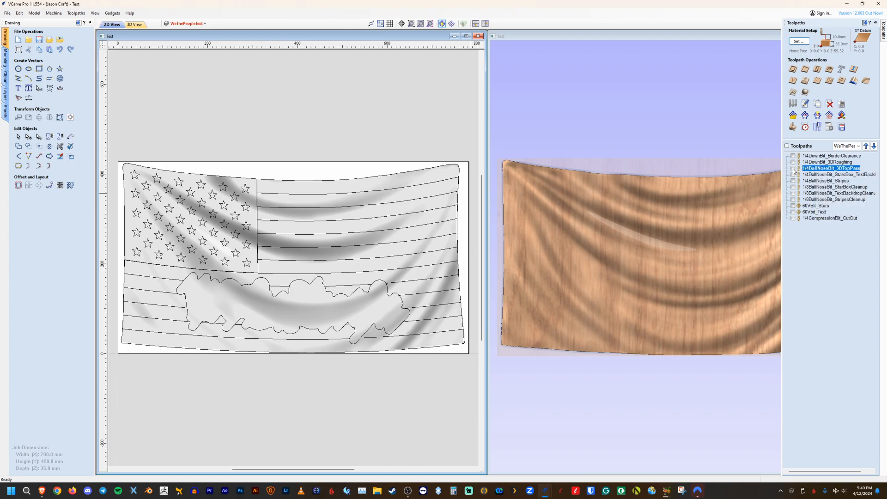
click(793, 169)
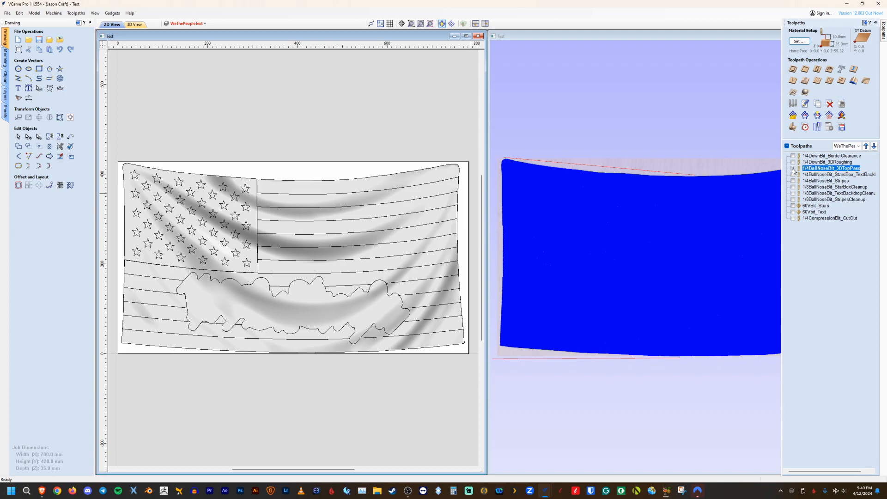
click(793, 170)
Step: Display the 1/4BallNoseBit_3DTopPass toolpath, open its finish machining settings and recalculate it with the existing raster settings
middle_drag(684, 144, 633, 142)
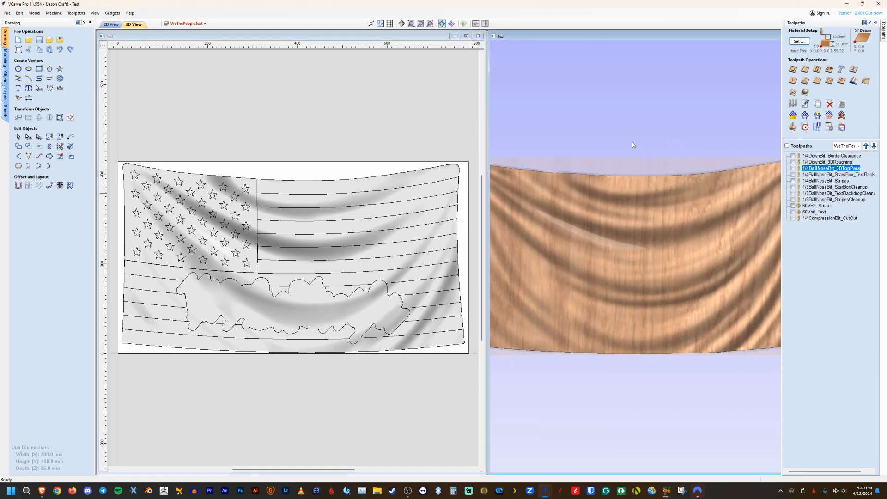
scroll(645, 163, down, 1)
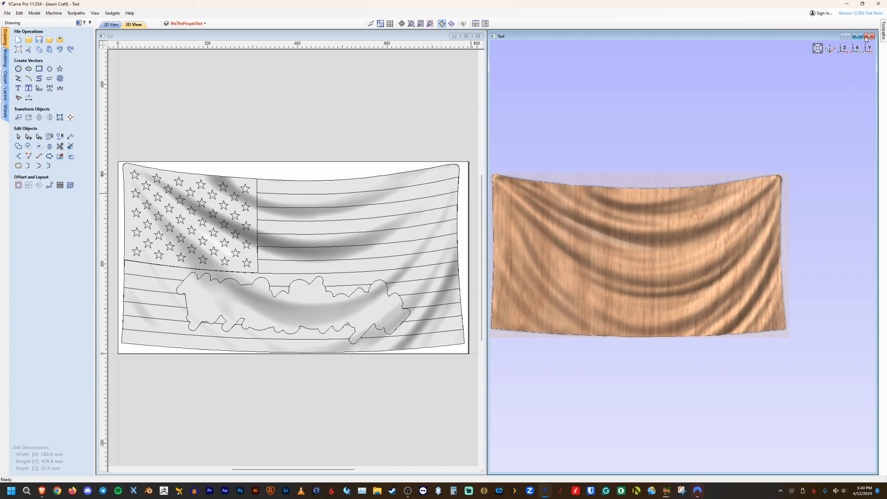
mouse_move(884, 35)
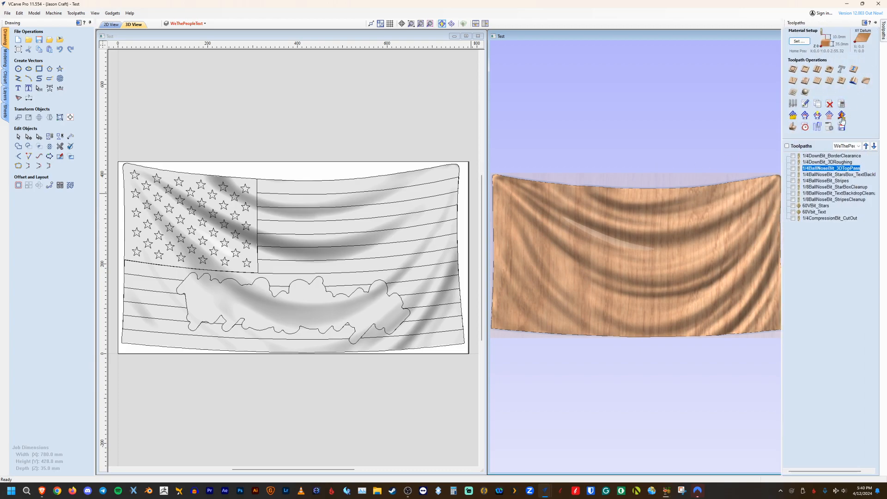
click(793, 168)
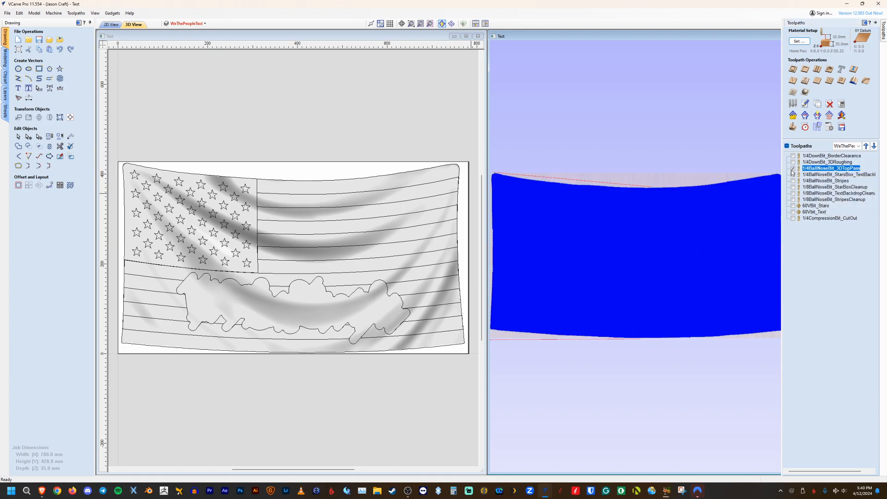
right_click(808, 171)
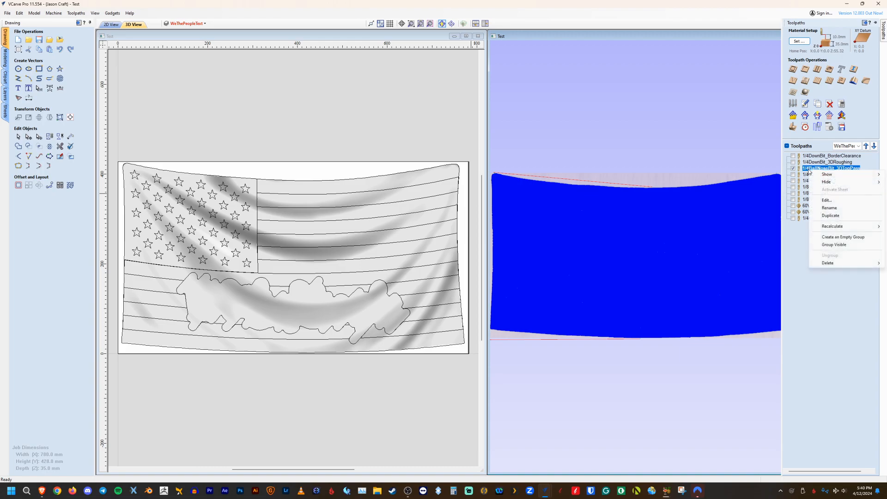
click(829, 200)
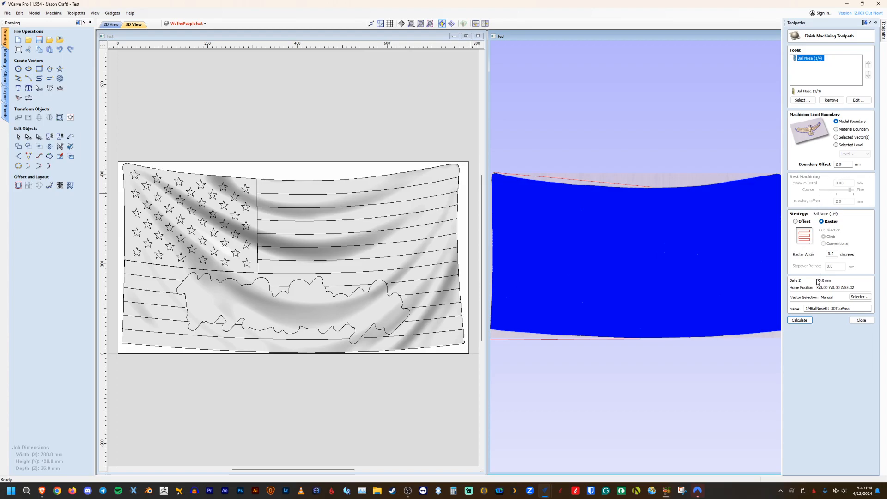
click(799, 319)
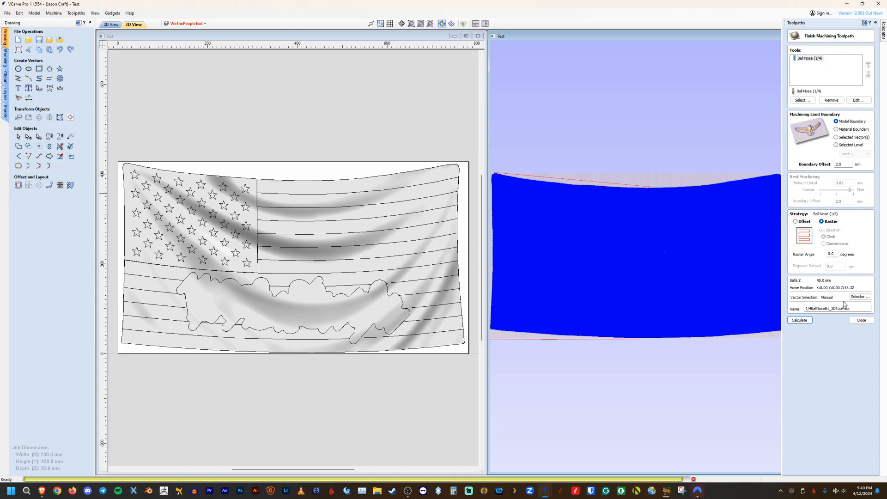
click(860, 323)
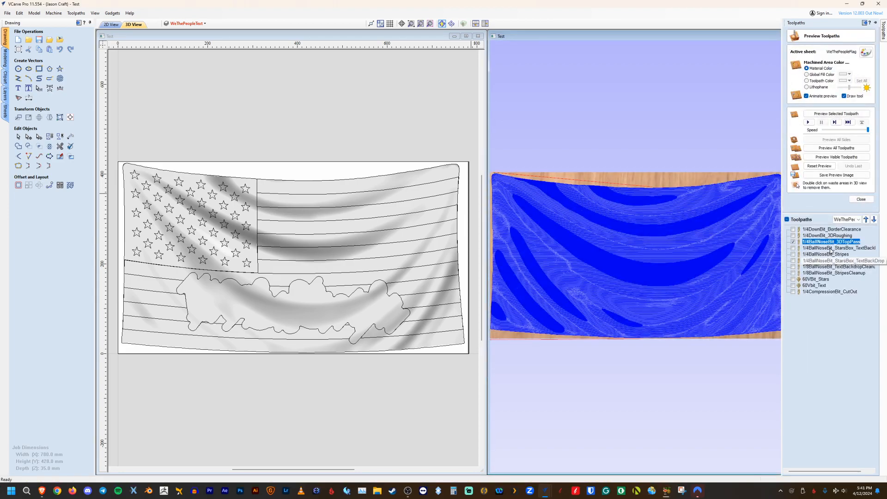
Step: Show the 1/4BallNoseBit_StarsBox_TextBackDrop toolpath in place of the 3D top pass and select it
click(793, 248)
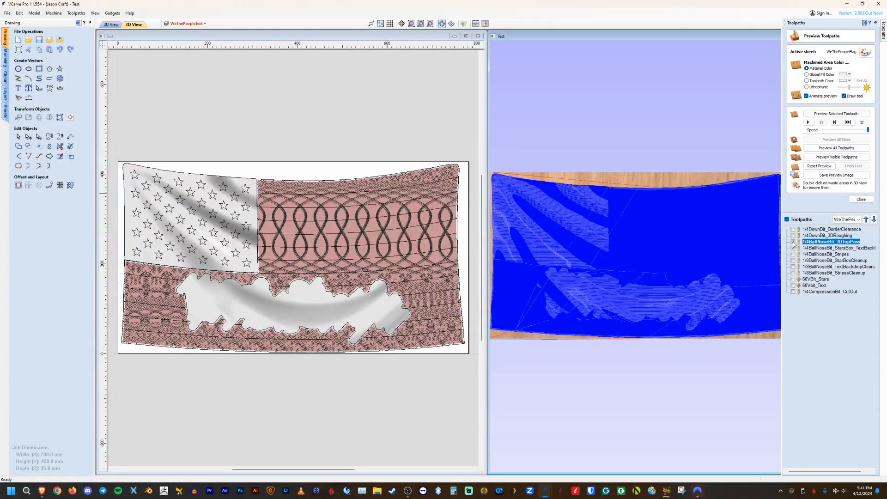
click(793, 242)
click(810, 248)
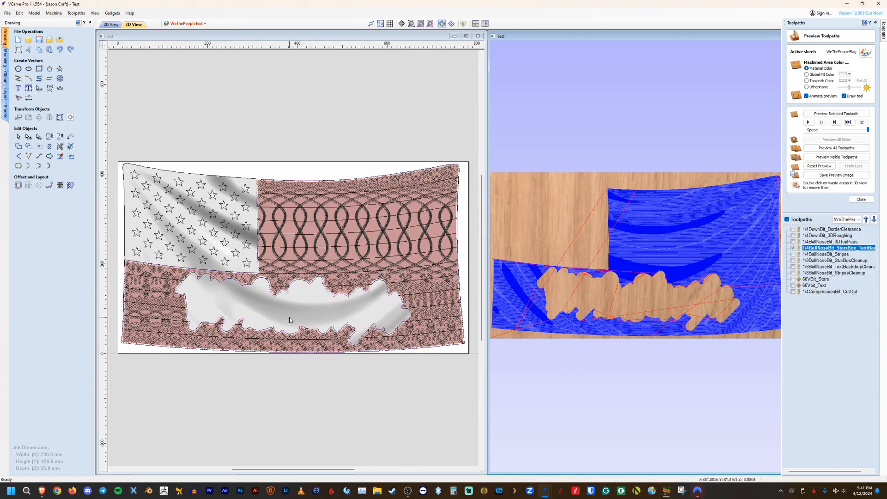
Step: Hide the StarsBox_TextBackDrop toolpath and select the star box mask and text backdrop outline vectors
click(252, 385)
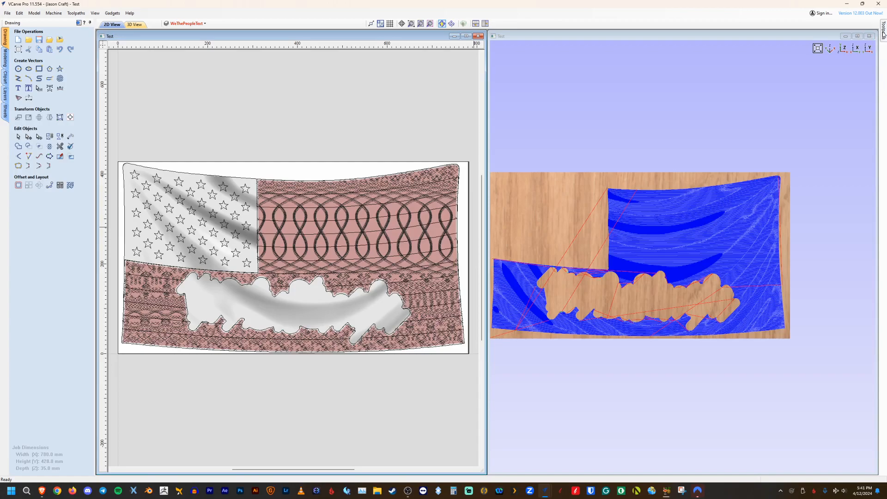
mouse_move(883, 34)
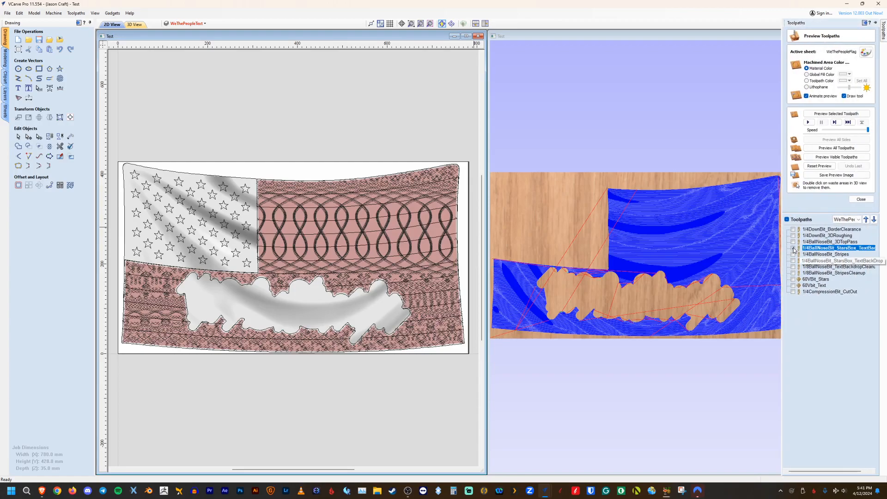
click(794, 249)
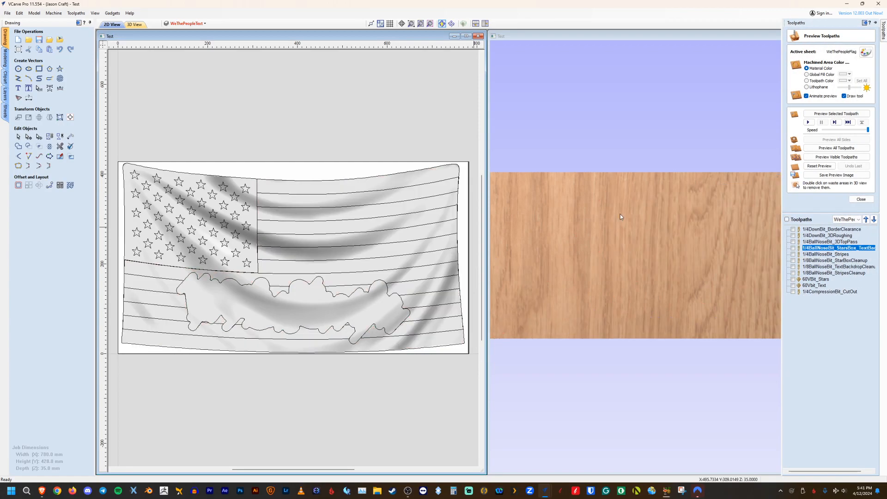
click(258, 266)
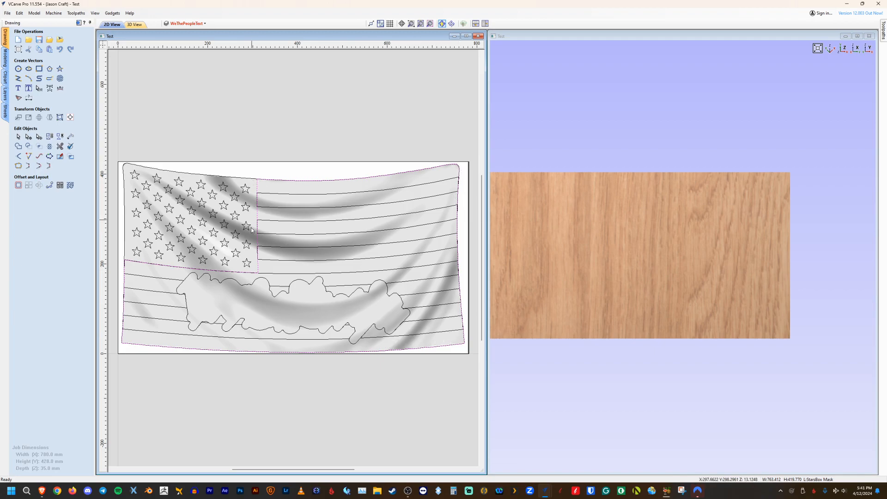
click(243, 285)
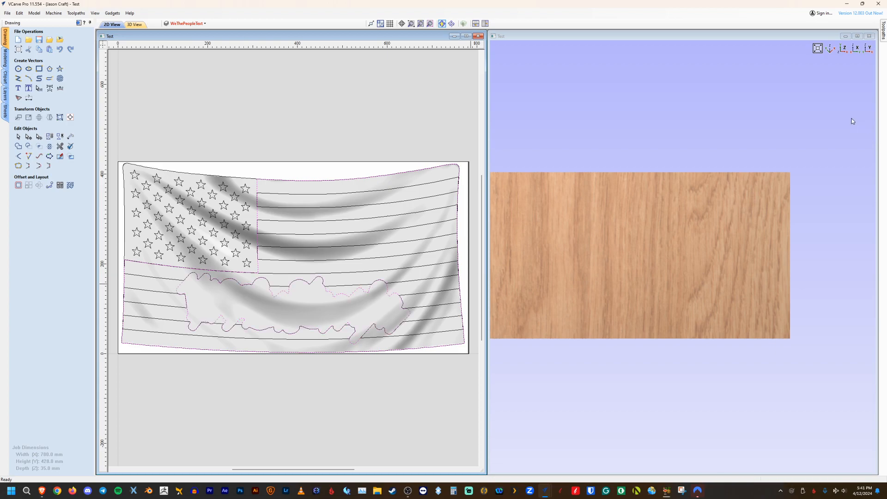
Step: Redisplay the 1/4BallNoseBit_StarsBox_TextBackDrop toolpath, open its pocket settings and recalculate it with the existing values
click(884, 37)
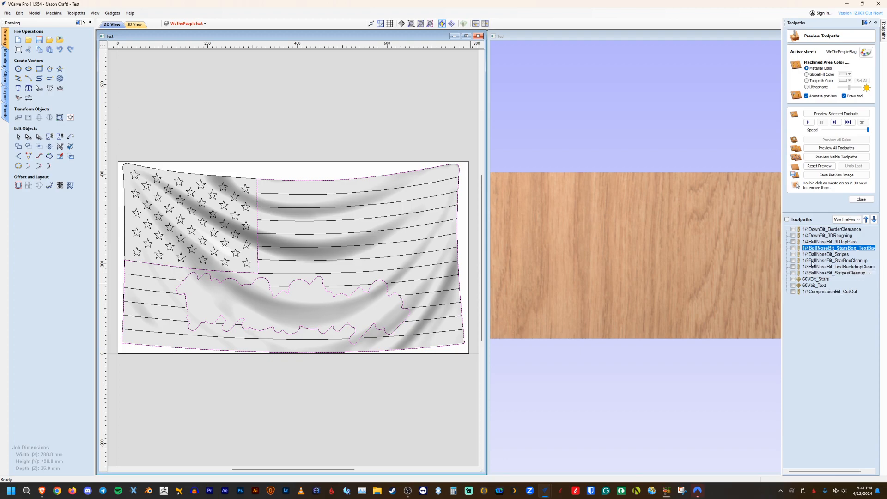
mouse_move(816, 253)
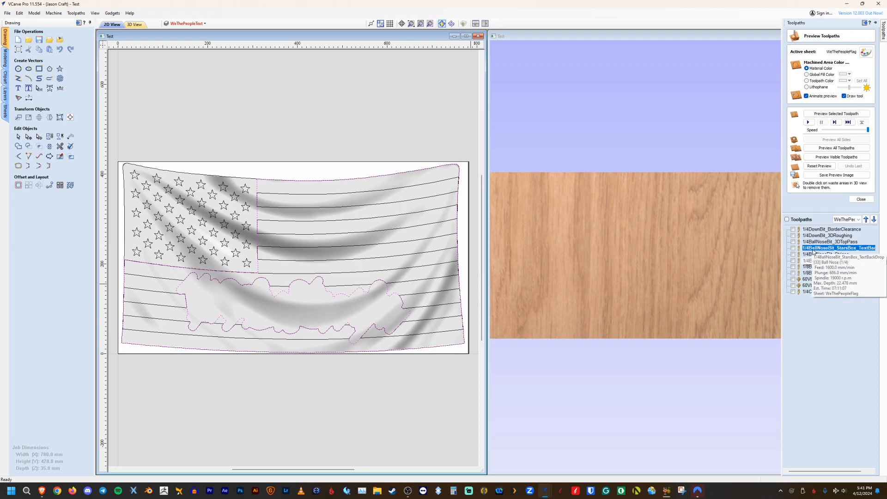
click(793, 248)
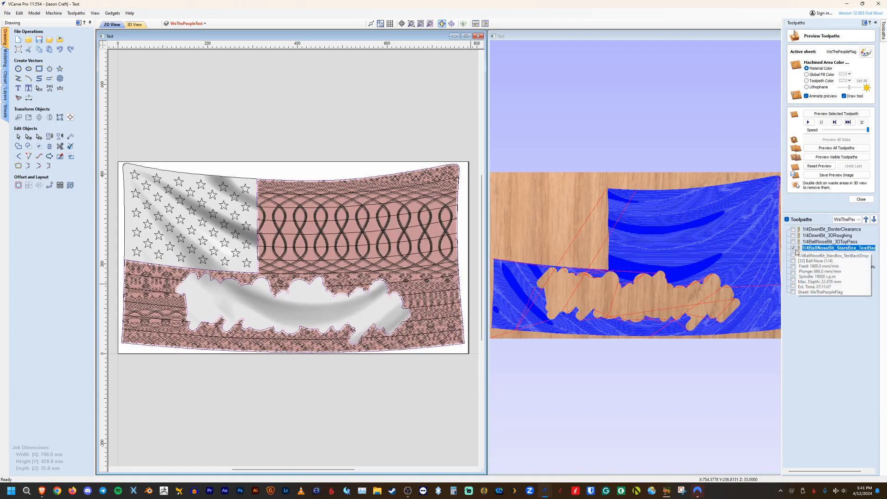
right_click(812, 250)
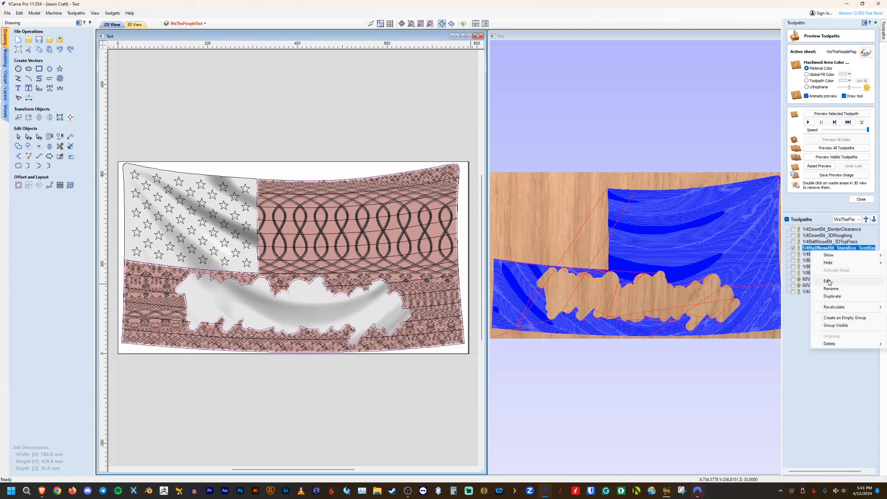
click(829, 282)
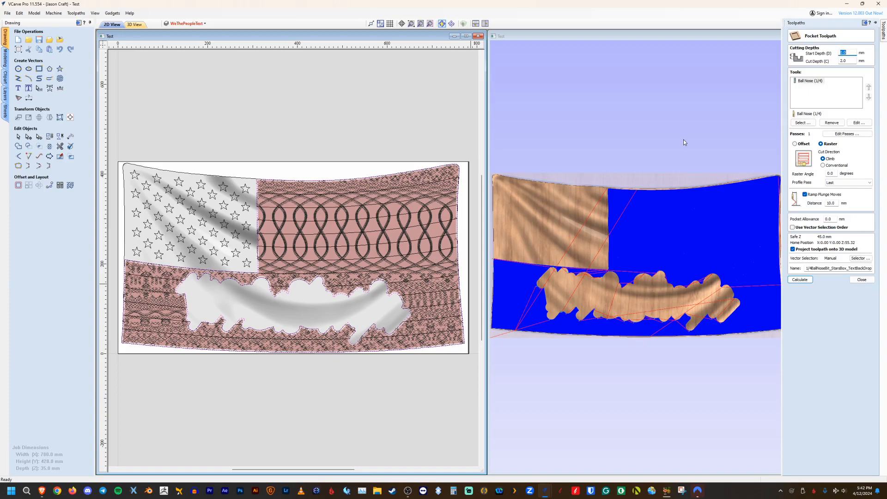
click(804, 280)
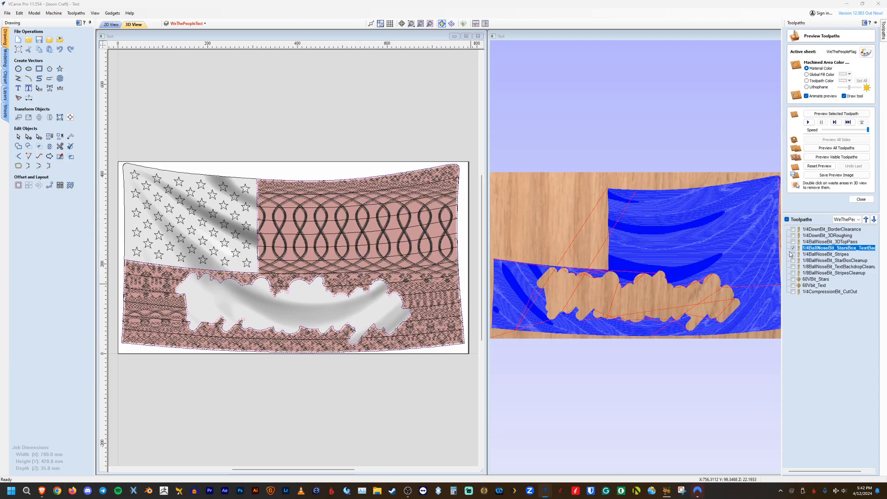
Step: Show the 1/4BallNoseBit_Stripes toolpath on its own, hide it again and select it with its stripe vectors
click(793, 254)
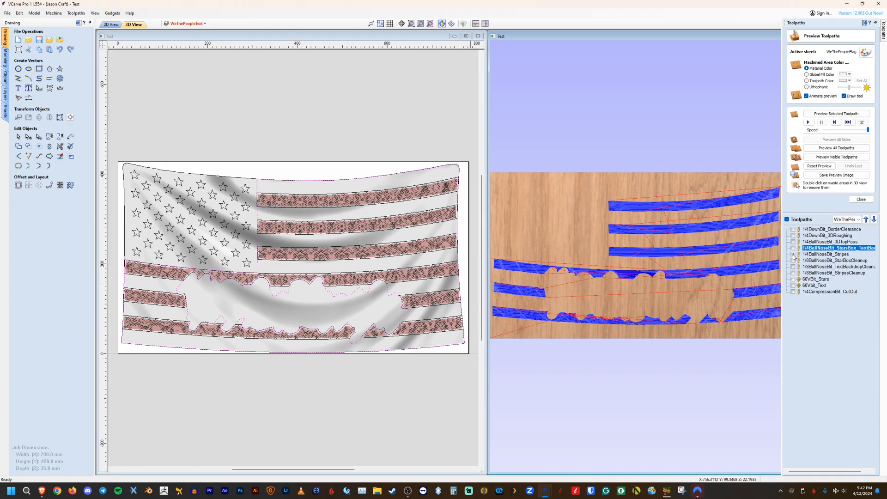
click(792, 254)
click(813, 255)
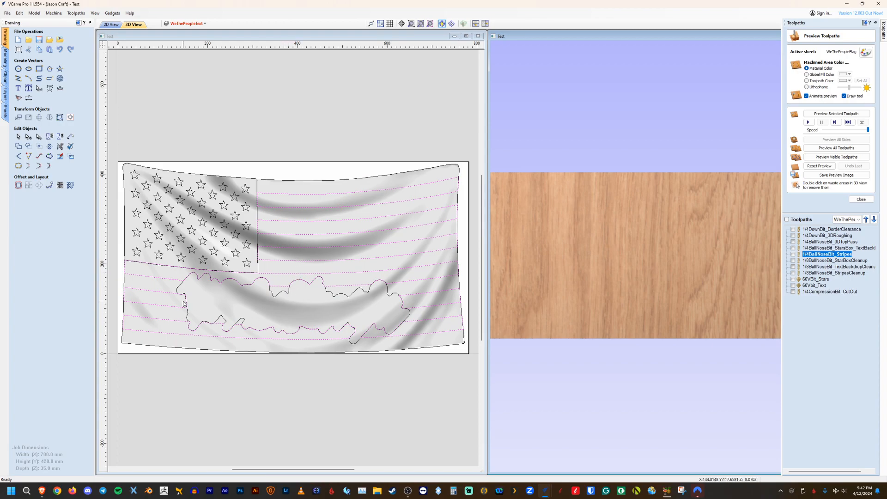
Step: Open the 1/4BallNoseBit_Stripes pocket settings and recalculate the toolpath with the existing values
right_click(822, 256)
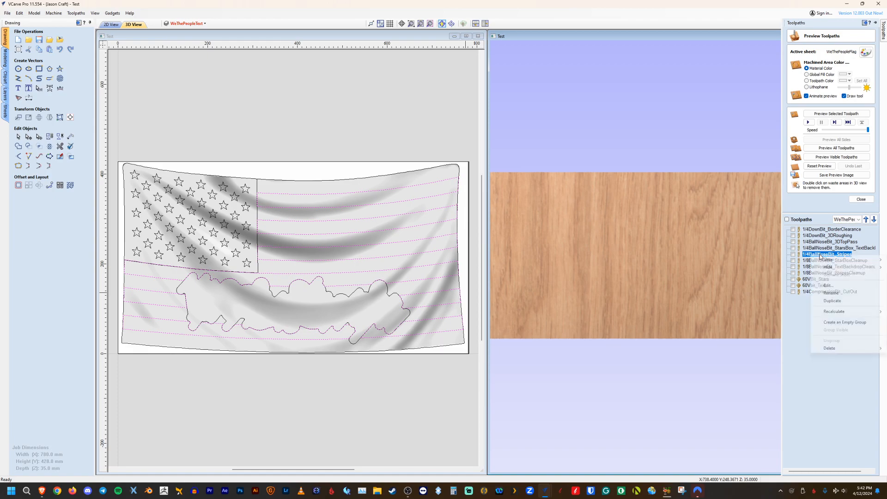
click(828, 286)
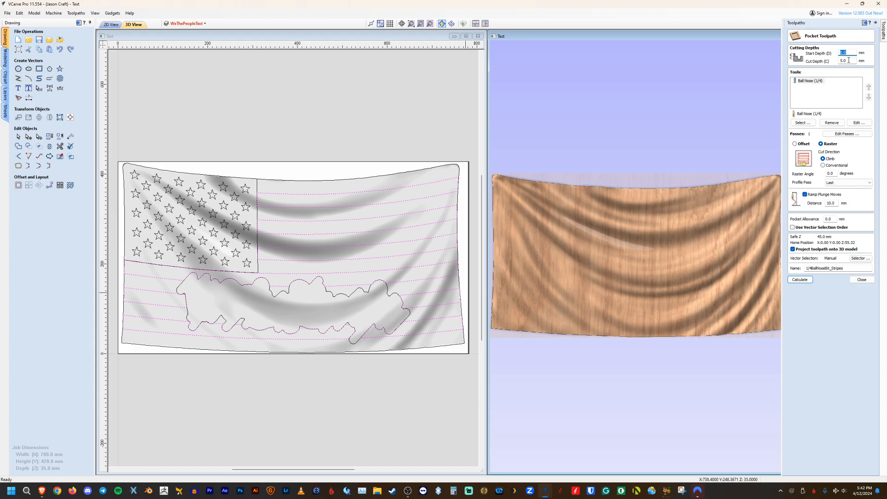
click(801, 279)
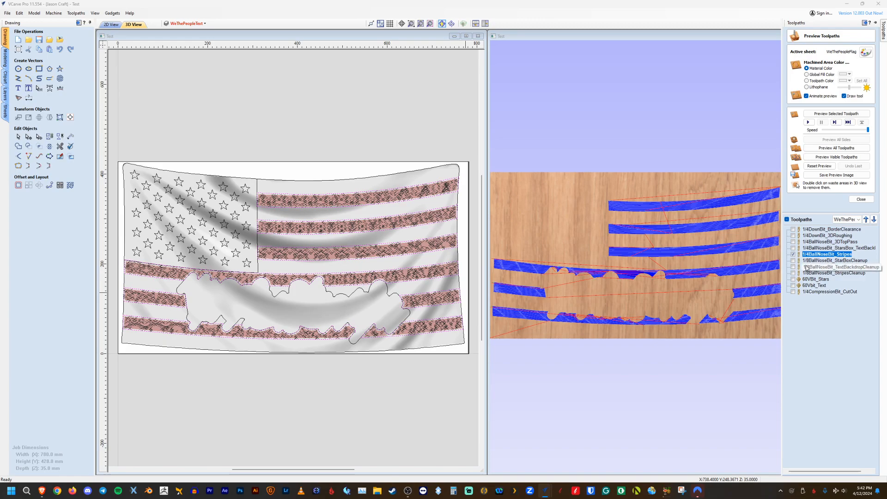
Step: Examine the stripe cuts beside the star box, then show the 1/8BallNoseBit_StarBoxCleanup toolpath in place of the stripes
scroll(226, 222, up, 4)
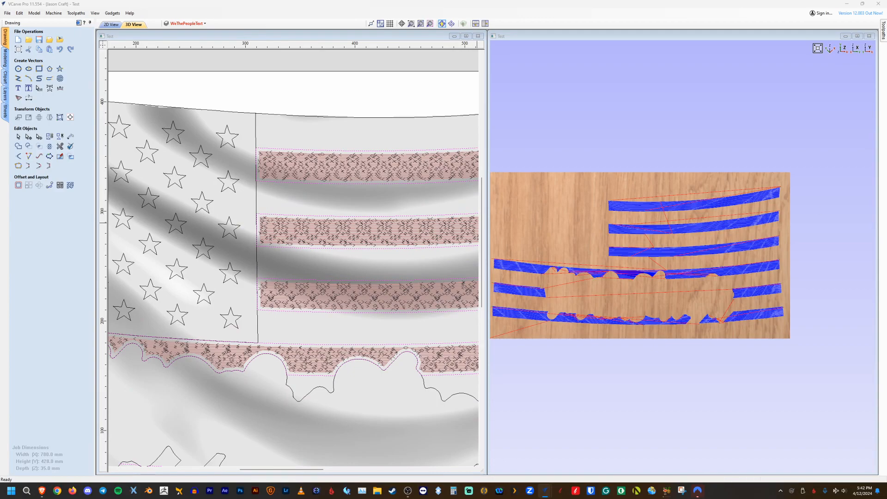
mouse_move(882, 39)
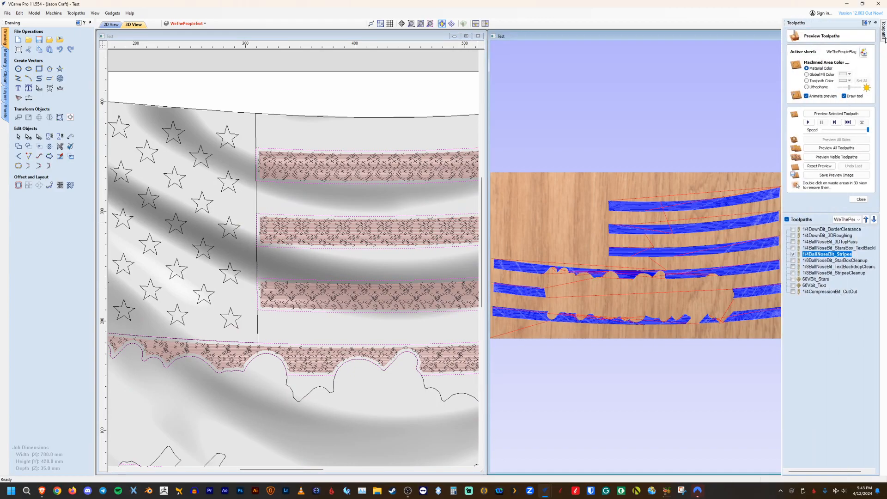
click(793, 254)
click(793, 260)
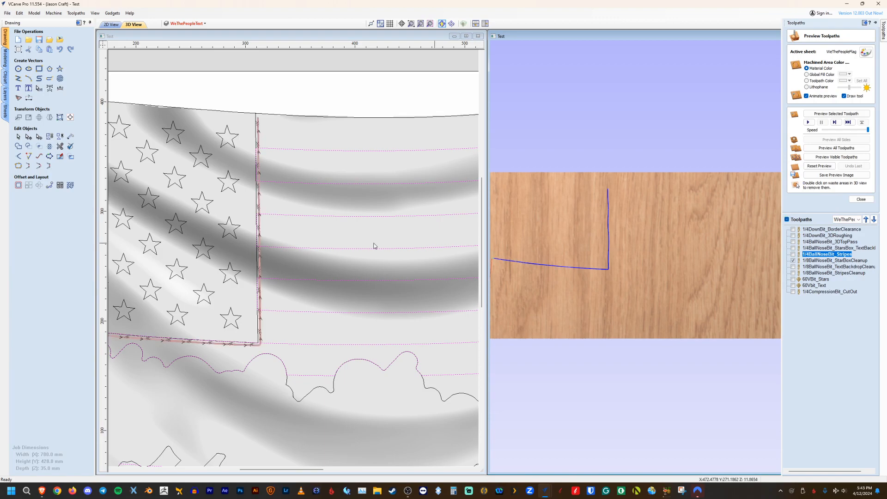
Step: Show the 1/8BallNoseBit_TextBackdropCleanup toolpath in place of the 1/8BallNoseBit_StarBoxCleanup one and inspect it around the text backdrop
middle_drag(299, 254, 437, 254)
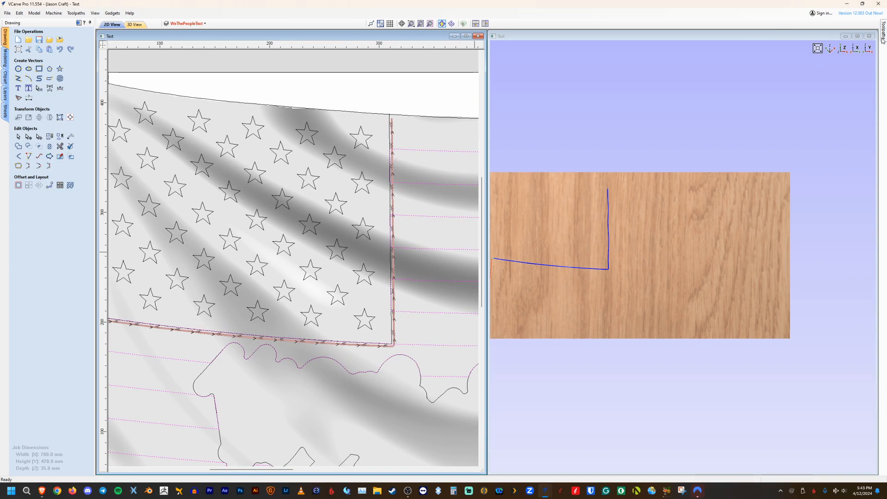
mouse_move(884, 37)
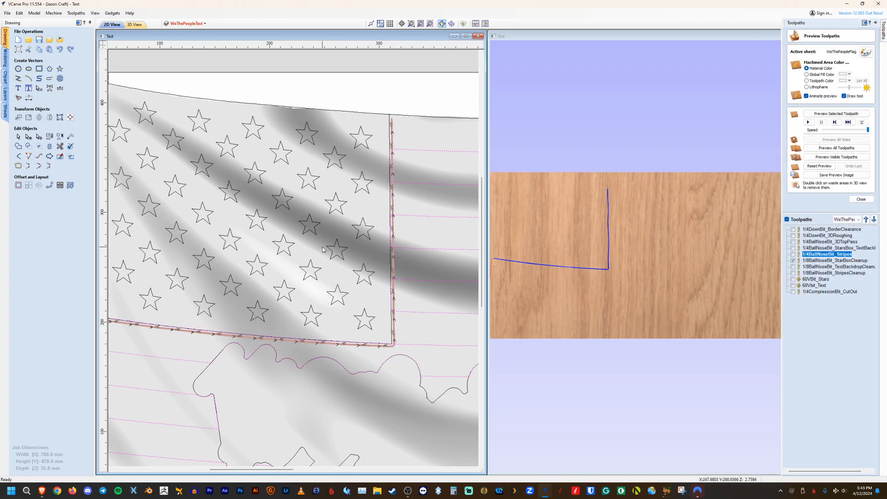
scroll(324, 248, down, 1)
click(793, 261)
click(793, 267)
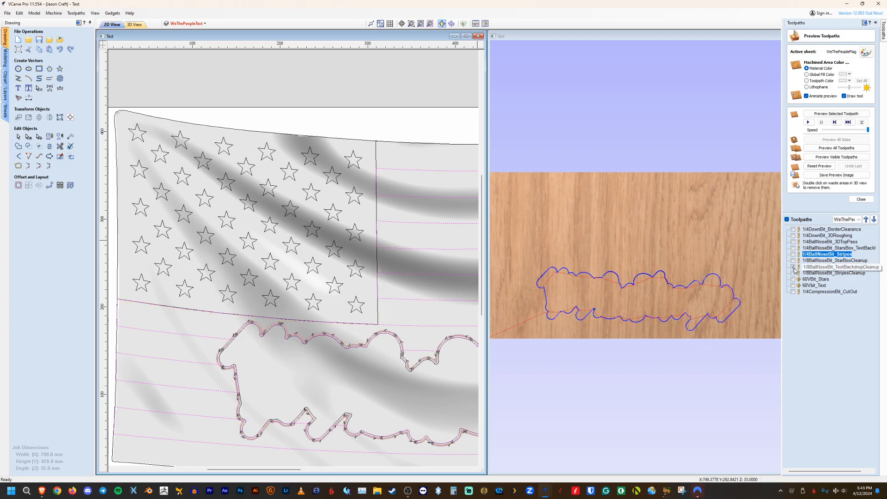
middle_drag(319, 336, 222, 254)
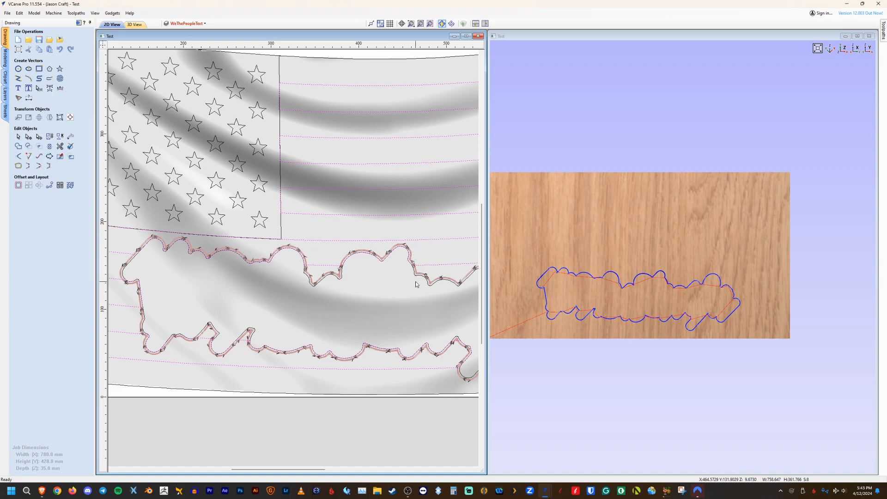
scroll(310, 333, up, 2)
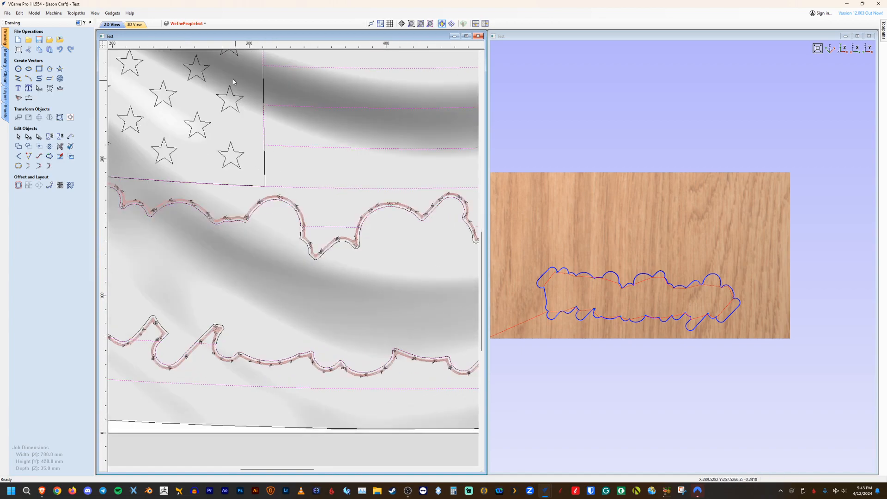
Step: Turn on the WeThePeopleBackdrop offset layer and select the text backdrop outline together with its offset vector
click(187, 23)
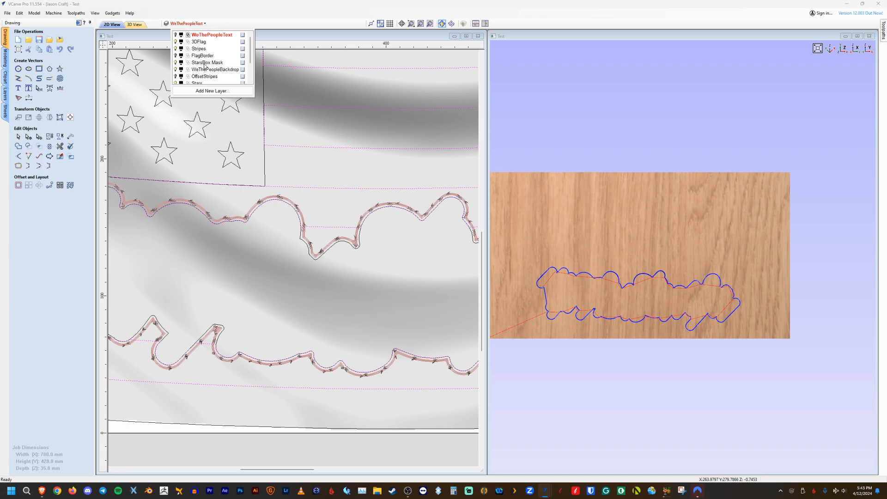
scroll(205, 67, down, 1)
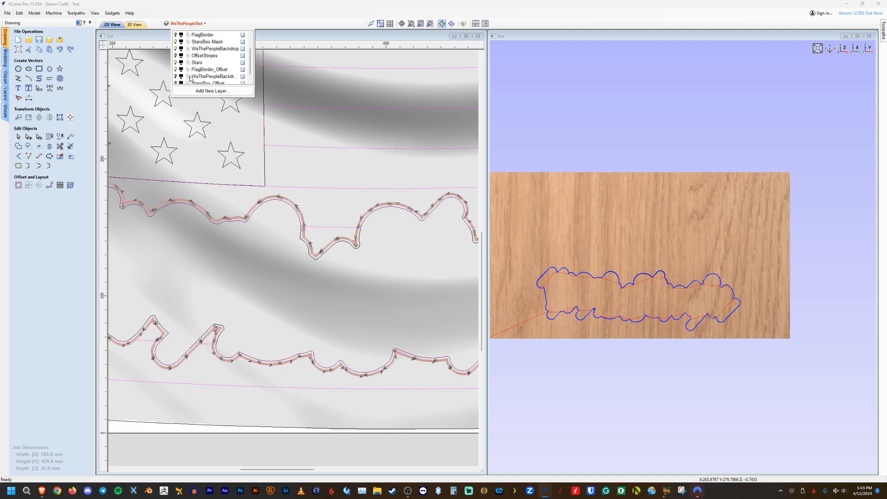
click(176, 77)
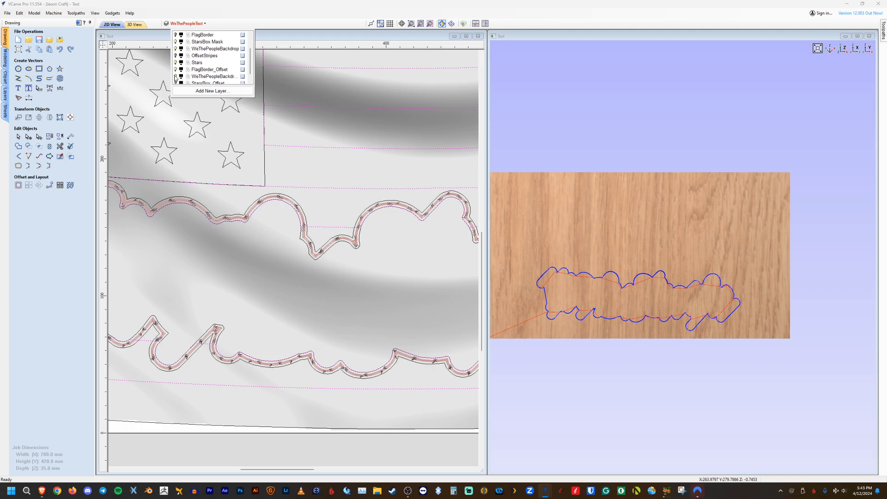
click(308, 213)
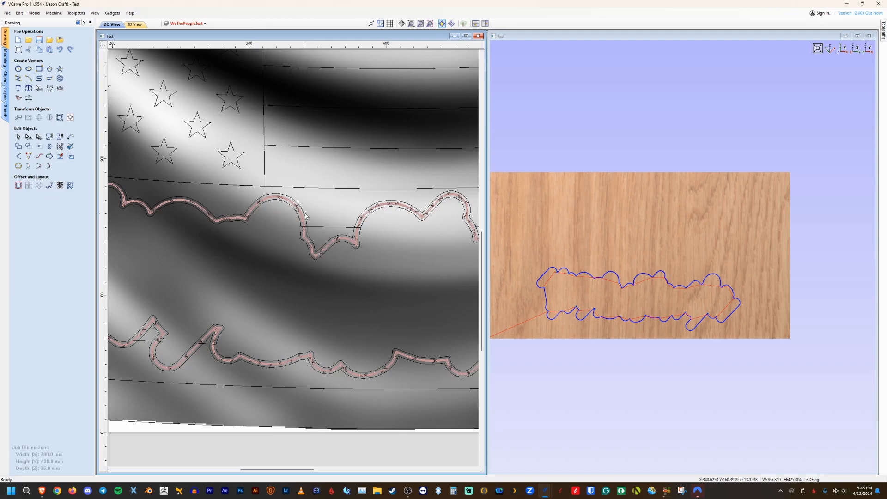
click(304, 213)
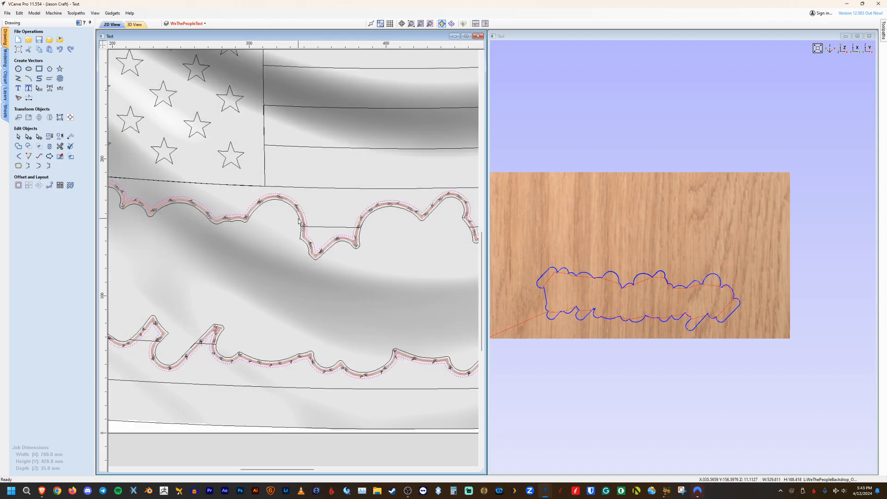
shift+click(299, 218)
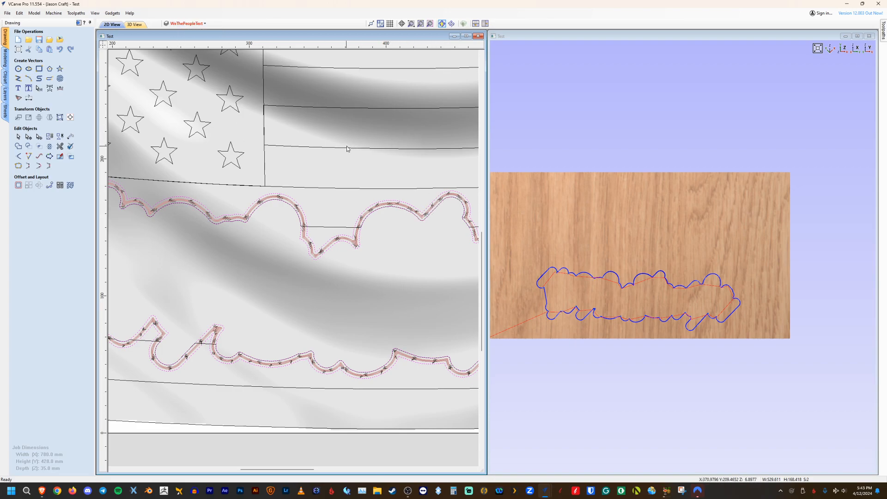
Step: Turn on the OffsetStripes layer and select two neighbouring stripes beside the star box together with their offset vectors
click(187, 24)
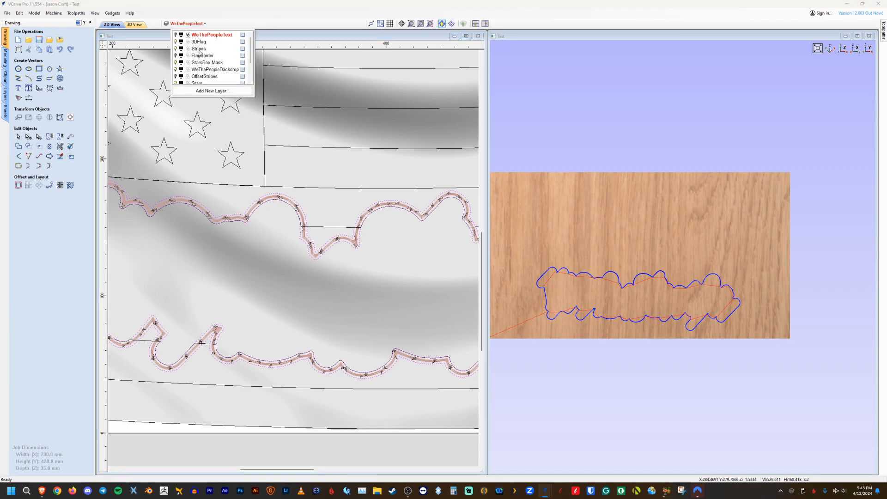
click(175, 77)
click(289, 143)
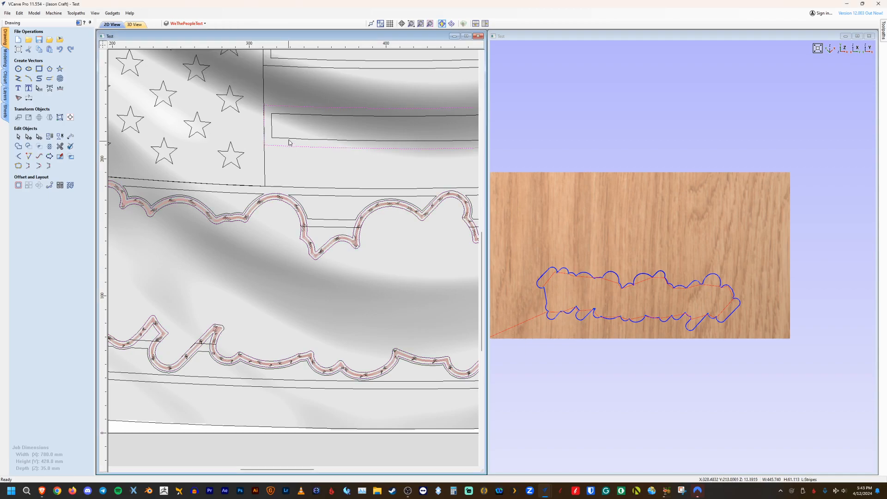
shift+click(290, 141)
middle_drag(367, 118, 293, 242)
shift+click(295, 210)
shift+click(258, 182)
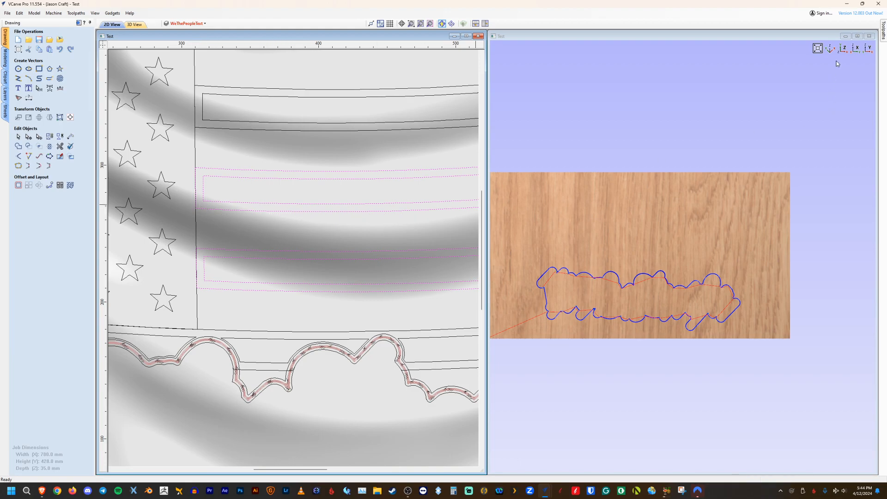
Step: Display the 1/8BallNoseBit_StripesCleanup toolpath together with 1/8BallNoseBit_TextBackdropCleanup
click(882, 36)
click(793, 267)
click(793, 273)
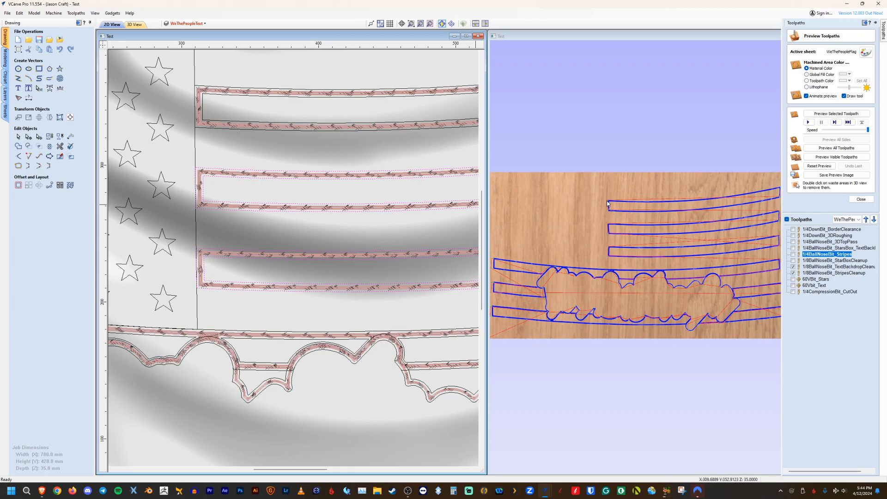
Step: Hide both cleanup toolpaths and show the 60VBit_Stars toolpath, with the star box in view
click(793, 273)
click(793, 266)
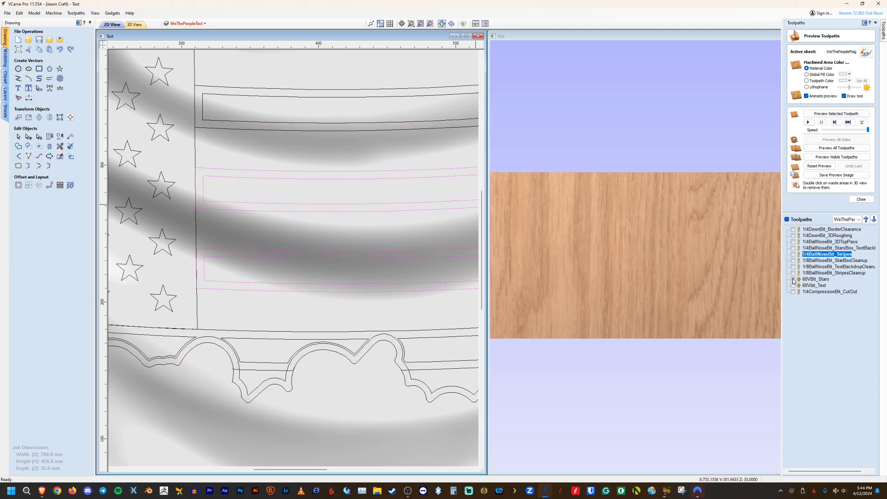
click(793, 279)
middle_drag(232, 134, 486, 143)
middle_drag(197, 122, 300, 193)
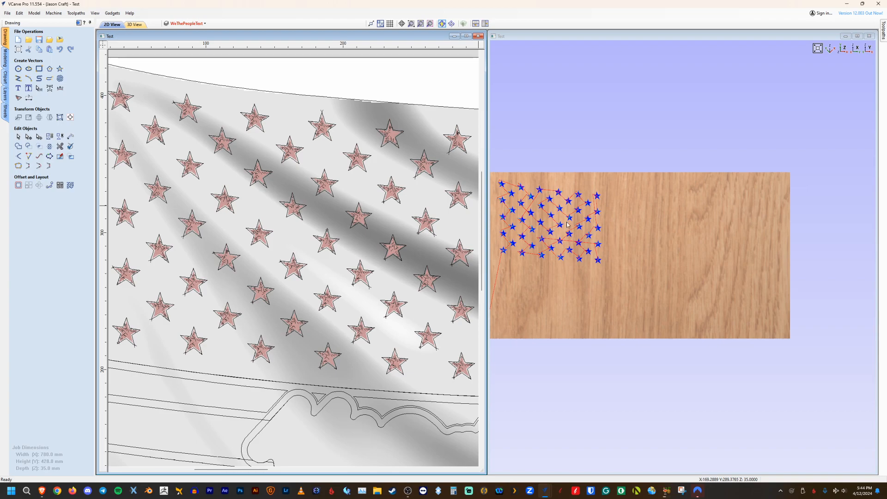
Step: Open the V-carve settings of the 60VBit_Stars toolpath and examine its star cuts up close on the 3D flag model
click(884, 33)
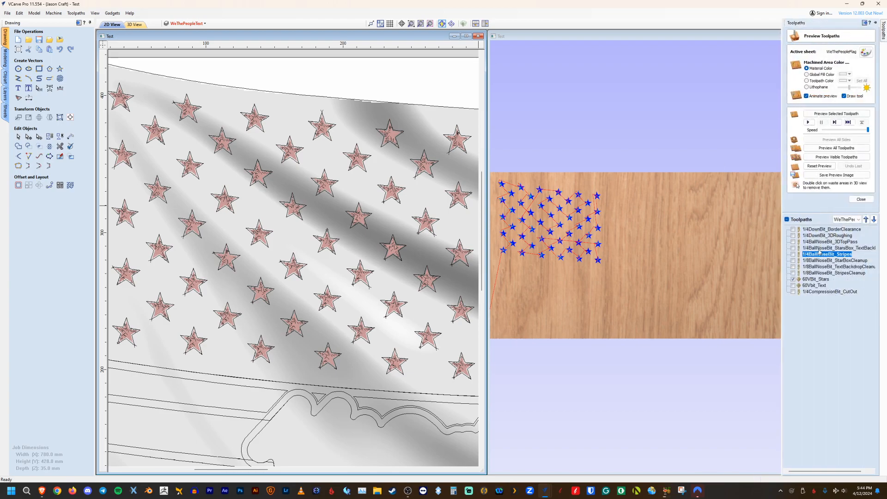
click(813, 280)
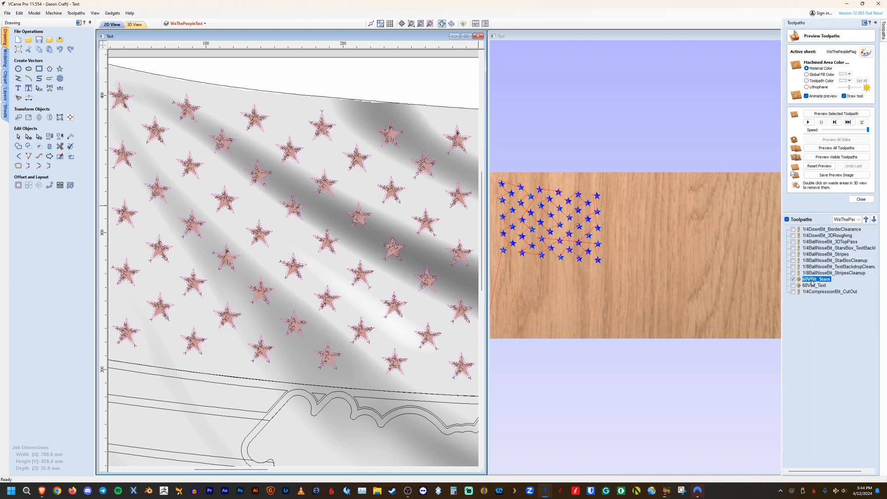
right_click(813, 284)
click(825, 317)
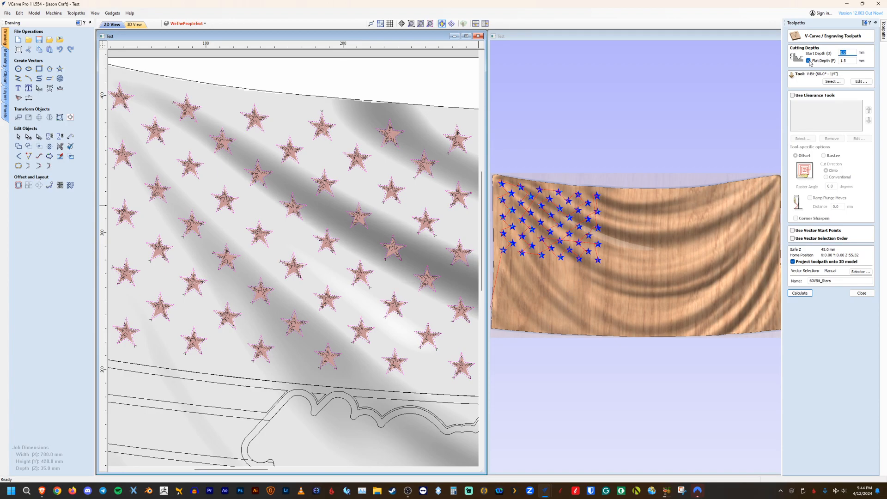
scroll(639, 141, up, 4)
middle_drag(561, 153, 742, 188)
scroll(668, 222, up, 8)
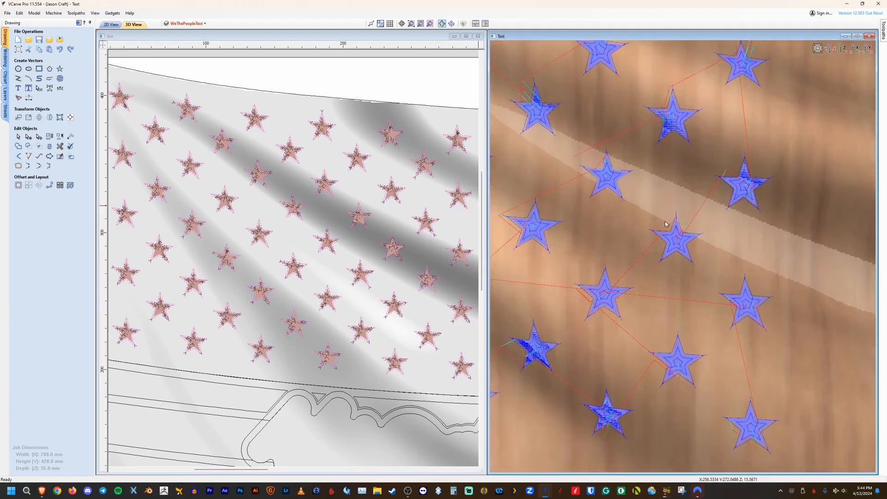
middle_drag(725, 202, 616, 135)
scroll(612, 143, down, 2)
scroll(635, 167, down, 6)
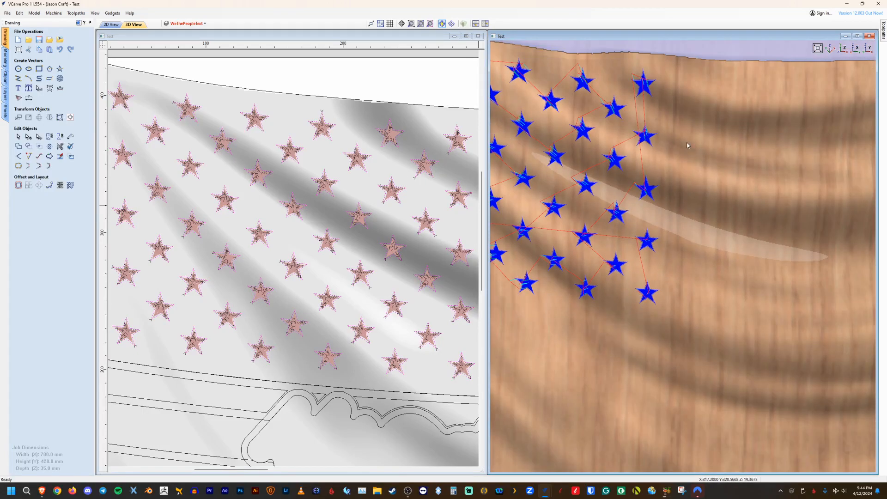
scroll(684, 147, up, 8)
Step: Turn off the flat depth for the 60VBit_Stars toolpath, recalculate it and inspect the new star cuts
click(883, 30)
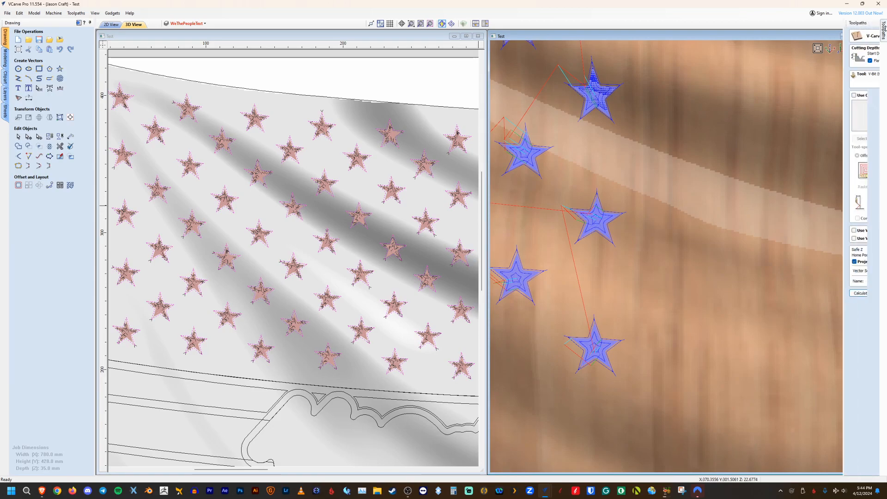
click(808, 61)
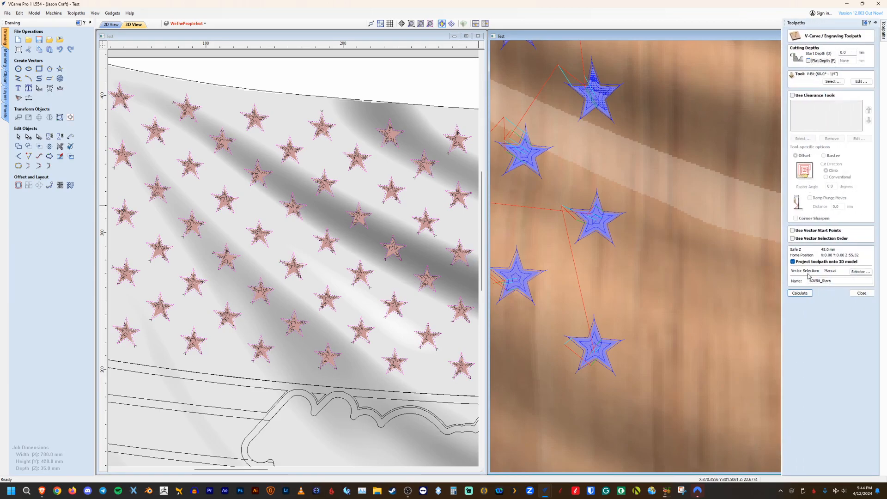
click(804, 293)
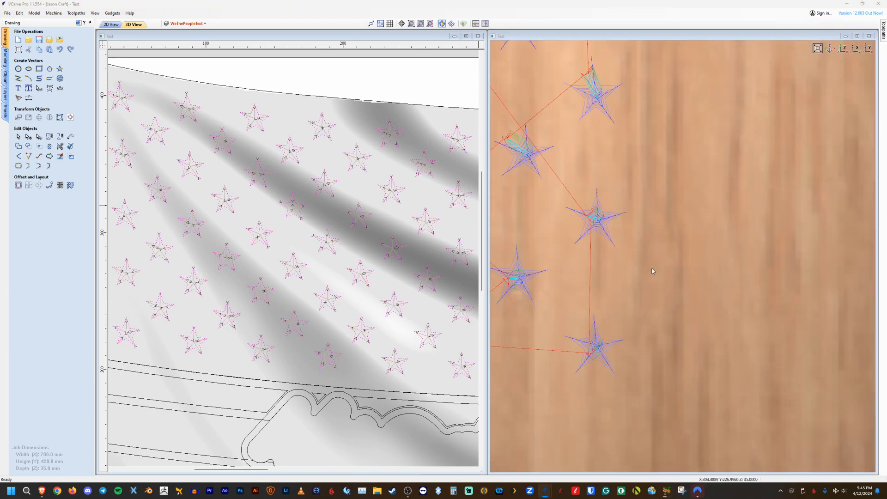
drag(652, 271, 734, 171)
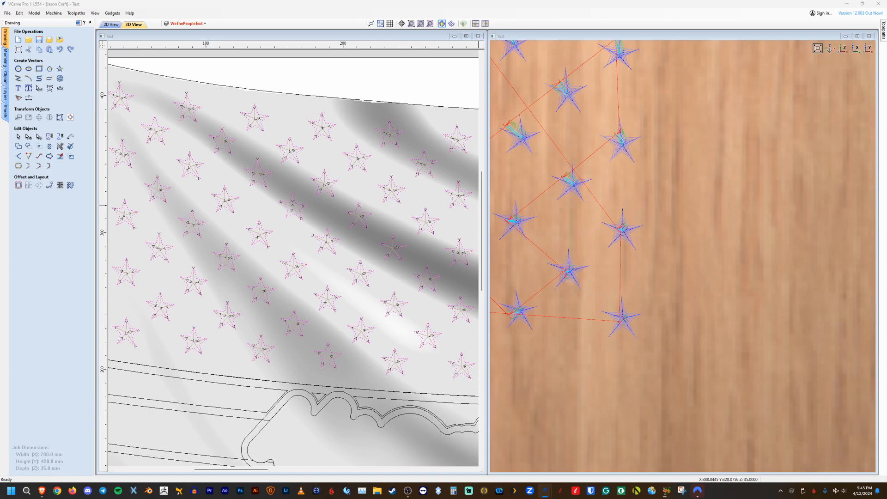
Step: Show and select the 60Vbit_Text toolpath alongside the stars and examine the lettering in the 3D view
mouse_move(881, 34)
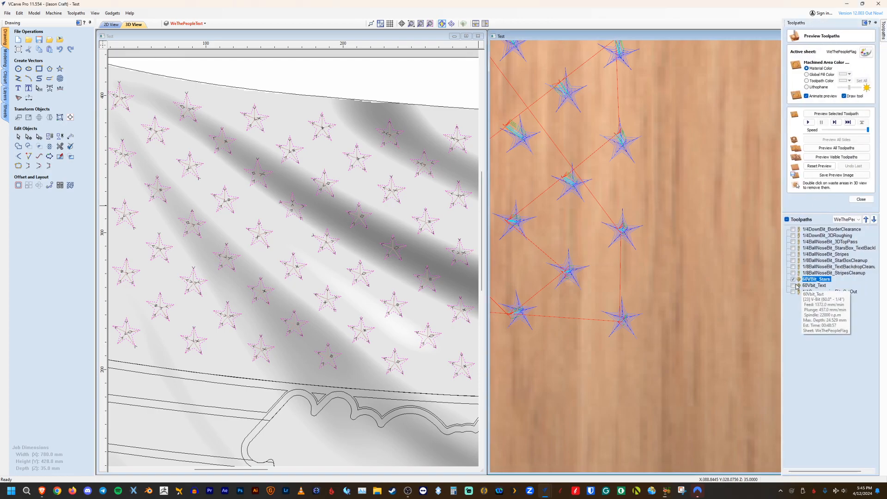
click(793, 285)
click(814, 285)
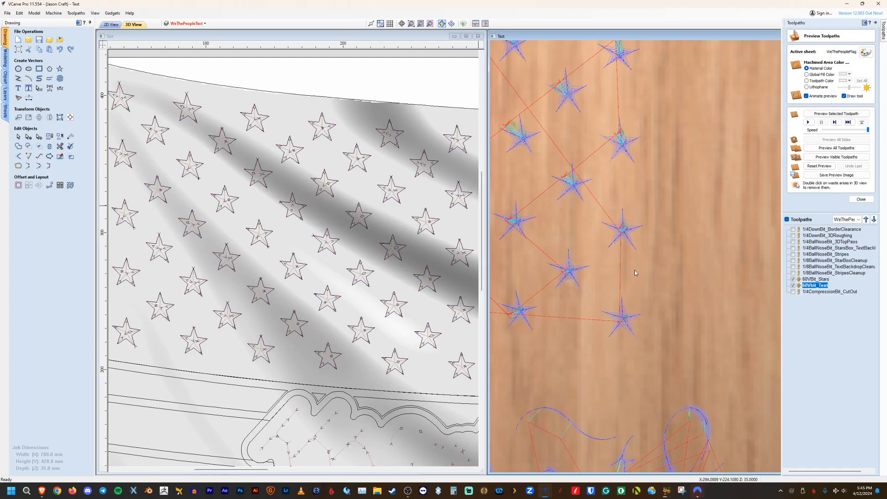
scroll(635, 274, down, 3)
scroll(678, 318, up, 4)
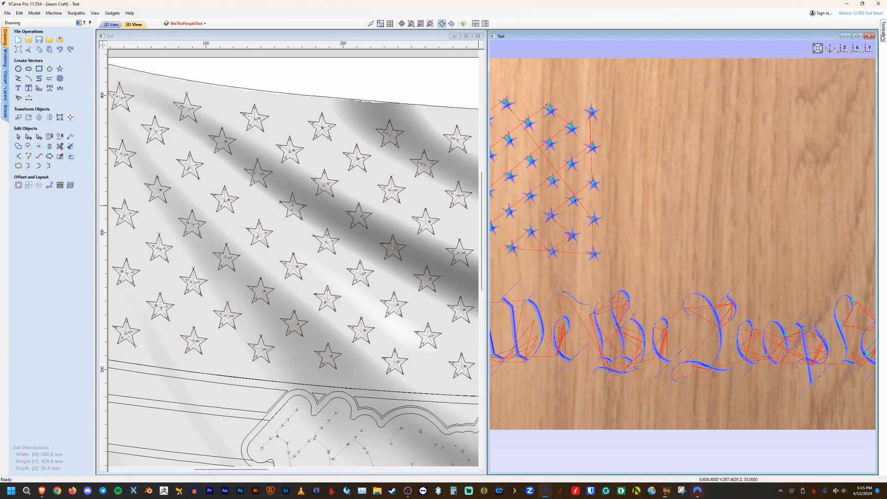
Step: Hide the 60Vbit_Text and 60VBit_Stars toolpaths, then show and select 1/4CompressionBit_CutOut
mouse_move(884, 43)
click(793, 285)
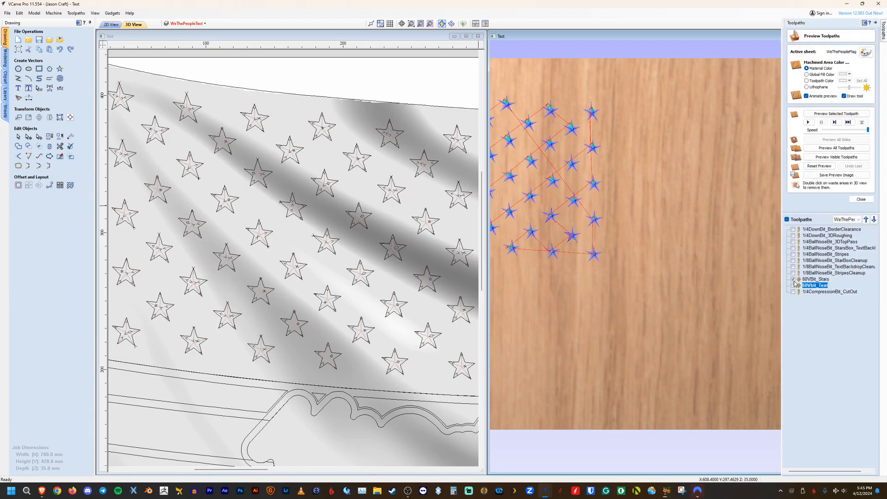
click(793, 279)
click(793, 291)
click(814, 291)
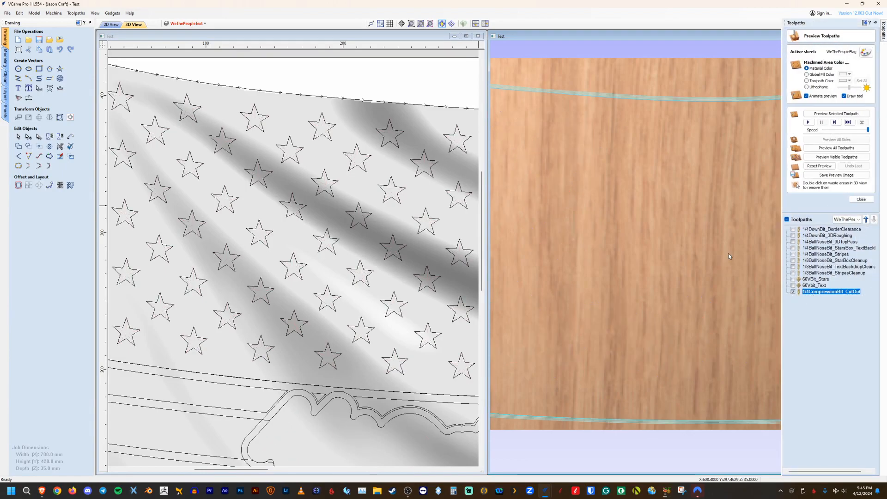
scroll(683, 248, down, 4)
scroll(683, 245, up, 3)
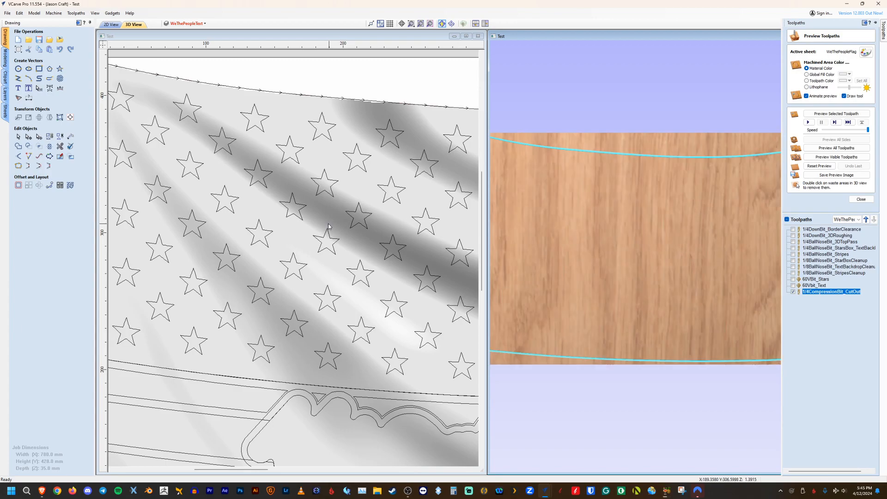
Step: Make FlagBorder the active layer and compare its vector with the cut-out path in the 2D view
scroll(316, 231, down, 4)
scroll(316, 231, up, 1)
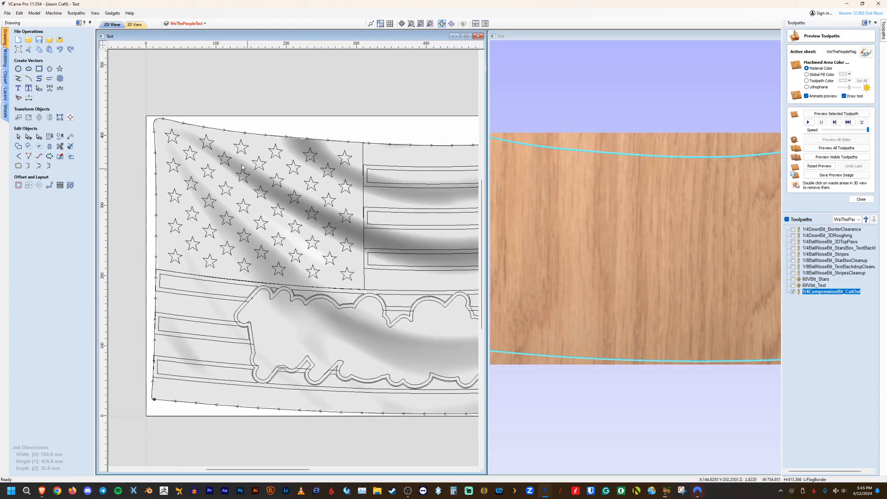
click(193, 25)
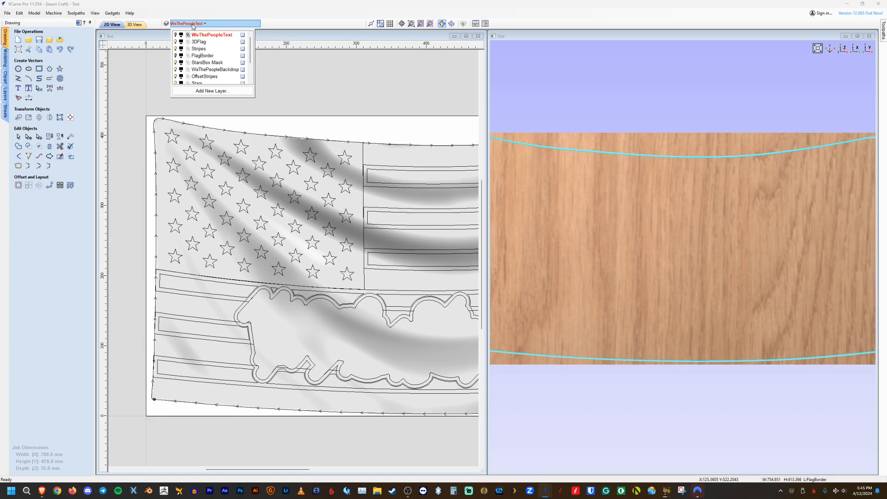
scroll(200, 63, down, 2)
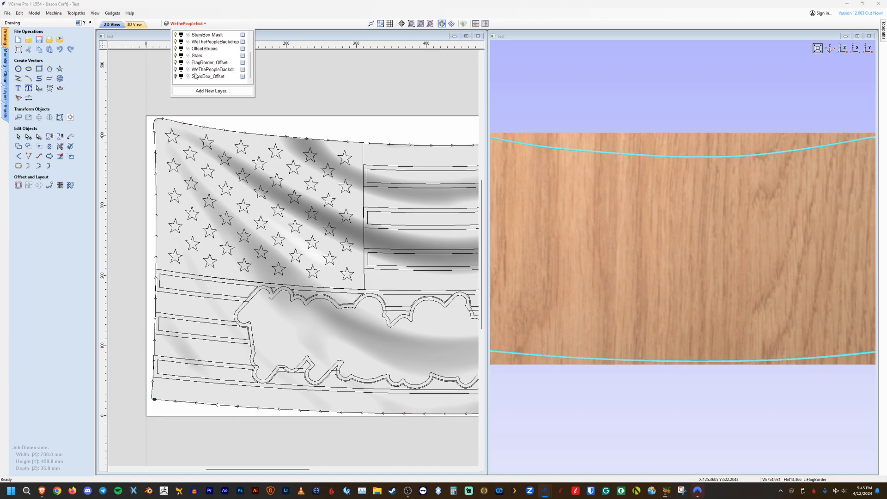
scroll(195, 70, up, 2)
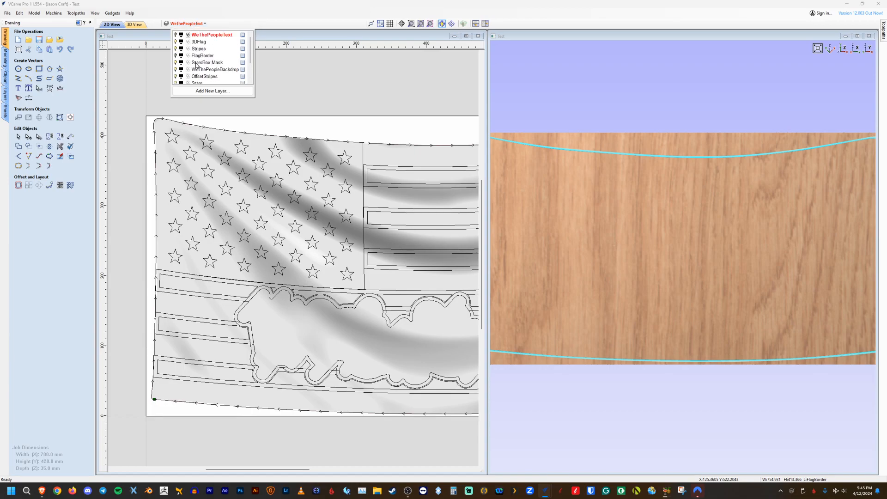
click(194, 56)
click(175, 55)
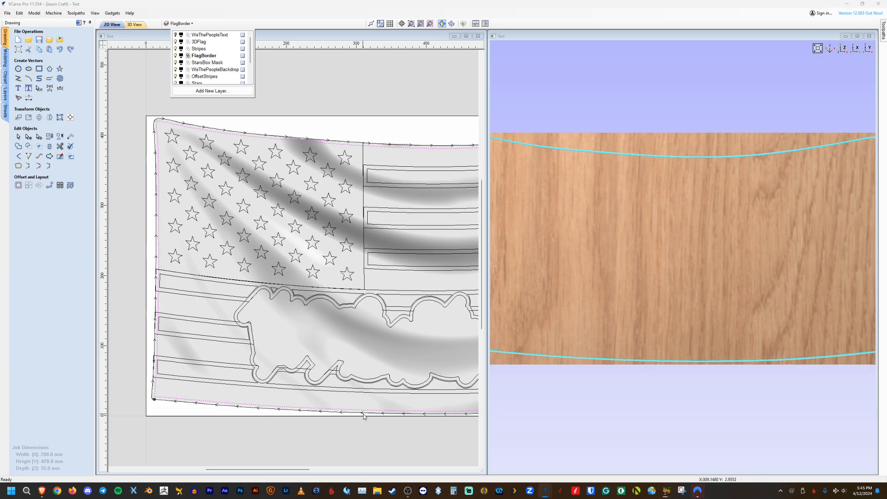
mouse_move(396, 209)
middle_down()
mouse_move(315, 235)
mouse_move(324, 238)
middle_up()
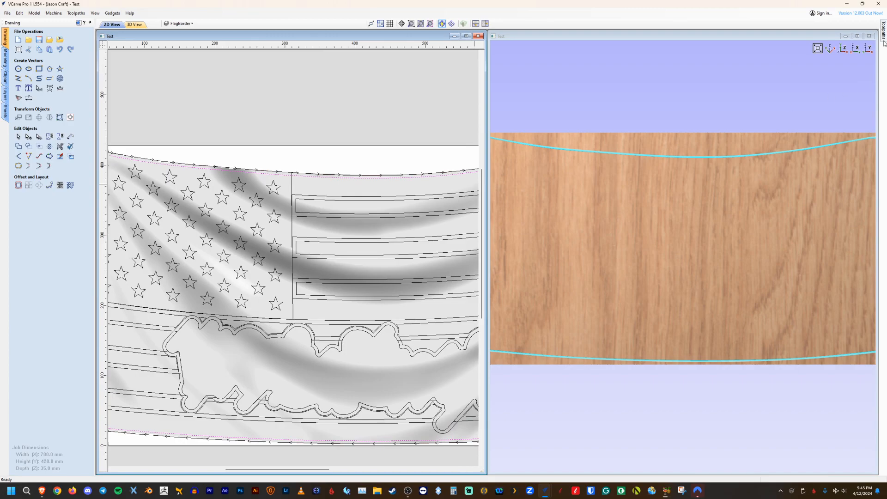
Step: Hide the 1/4CompressionBit_CutOut toolpath and select 1/4DownBit_BorderClearance
mouse_move(884, 43)
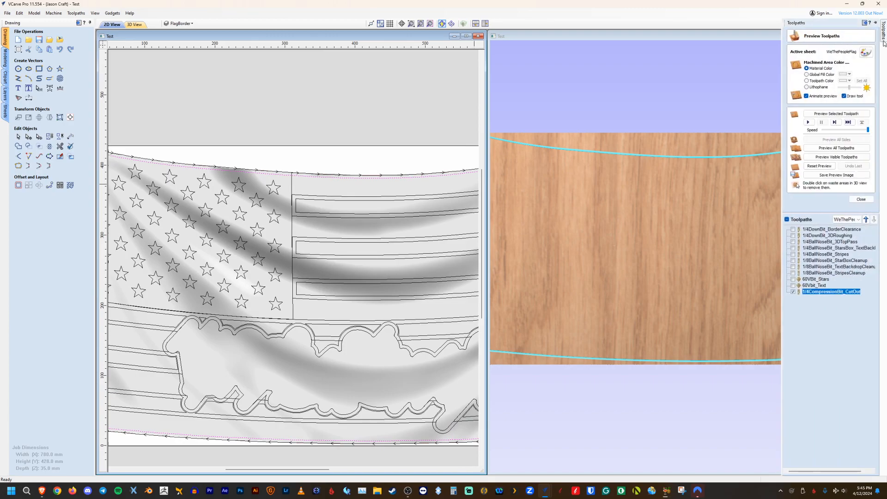
click(793, 292)
click(793, 230)
click(793, 230)
click(828, 230)
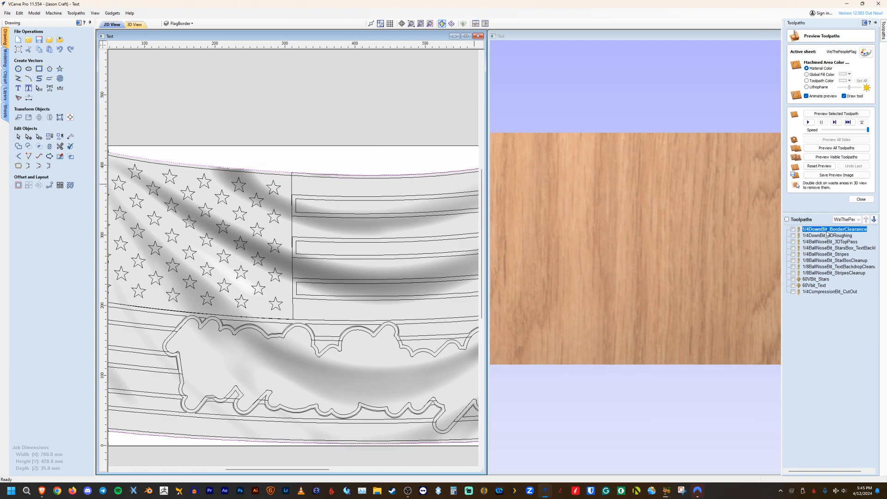
Step: Maximize the 3D view and fit the whole uncut blank in it
scroll(679, 215, down, 2)
middle_drag(672, 210, 621, 217)
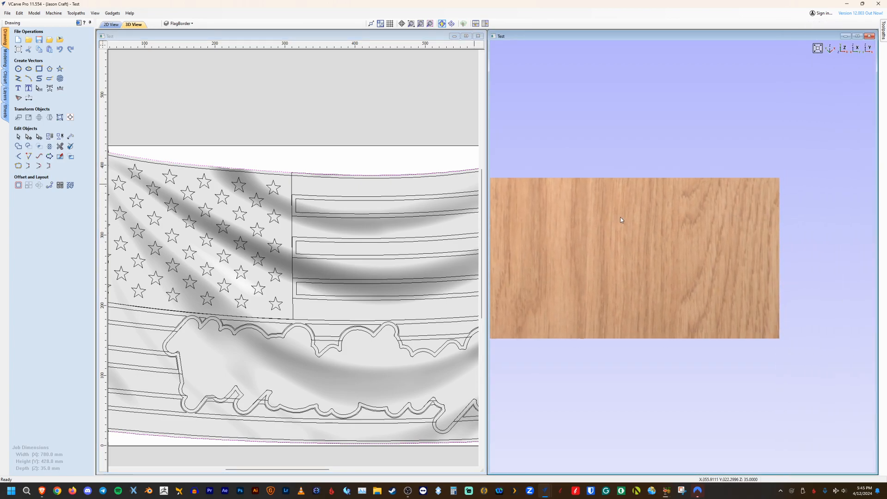
scroll(674, 144, down, 1)
scroll(673, 144, up, 1)
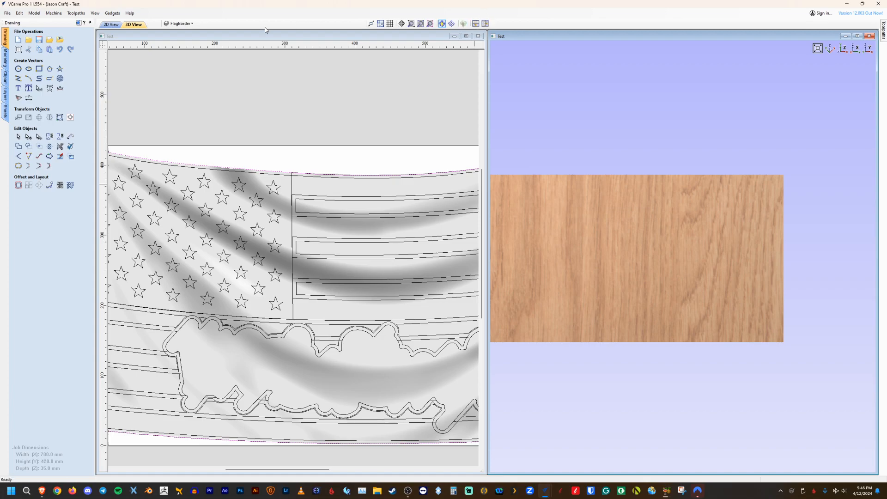
click(857, 36)
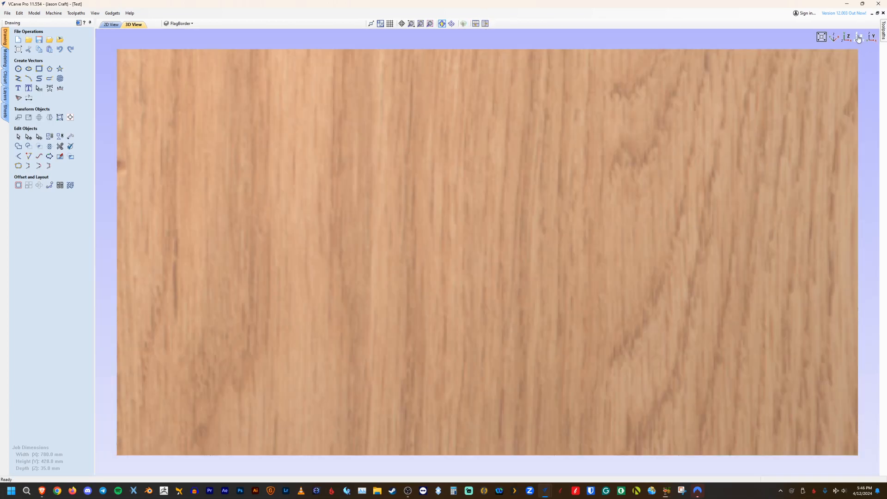
scroll(687, 143, down, 3)
middle_drag(685, 146, 621, 147)
Step: Show and simulate the 1/4DownBit_BorderClearance toolpath, then examine the cut around the blank's border
click(883, 32)
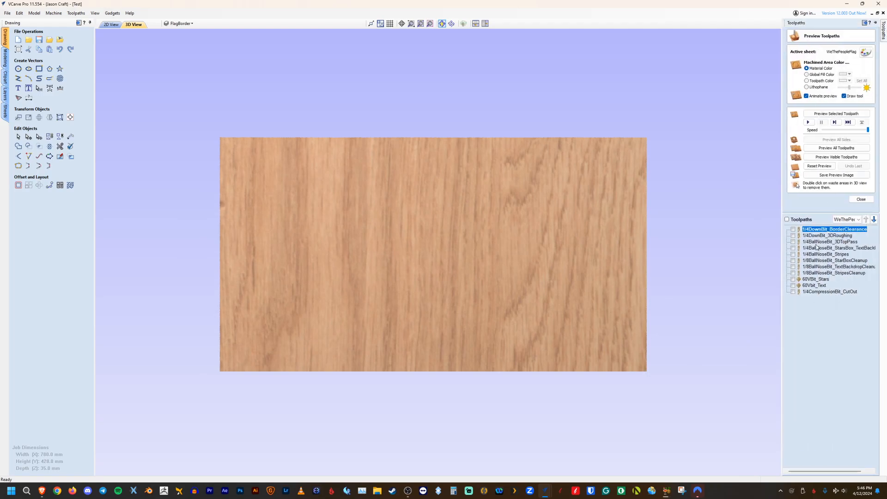
click(793, 230)
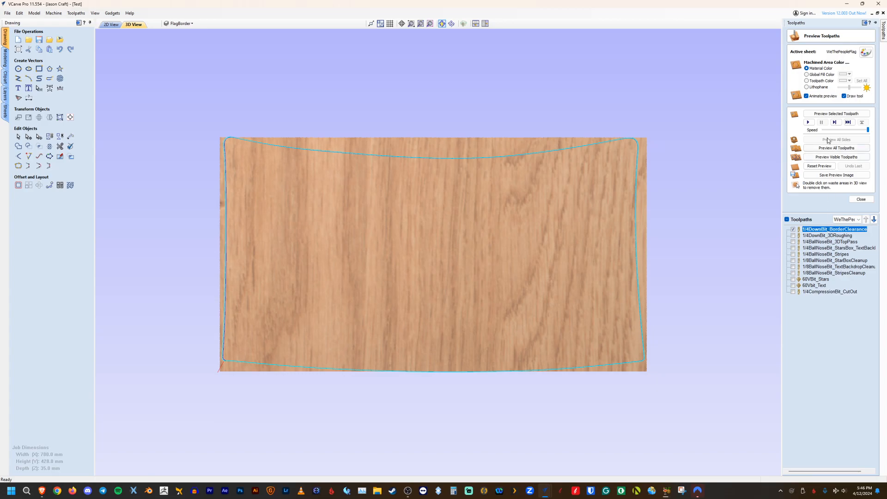
click(809, 123)
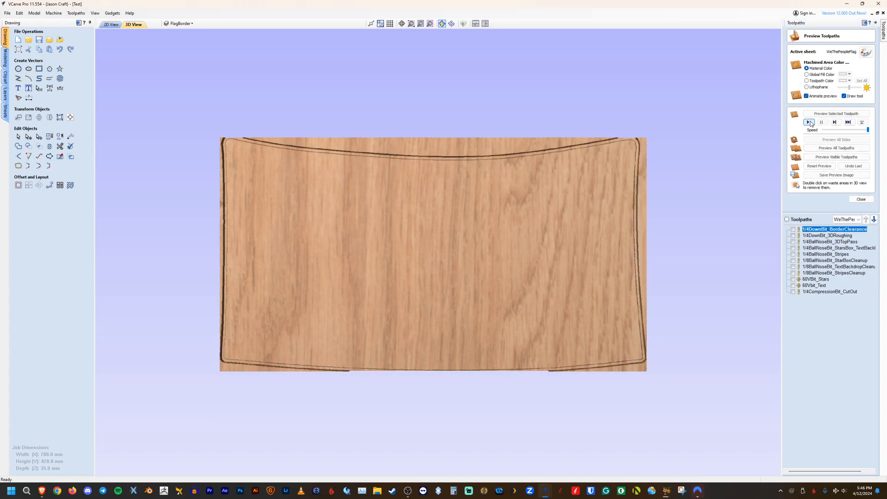
drag(657, 283, 353, 200)
drag(491, 171, 477, 268)
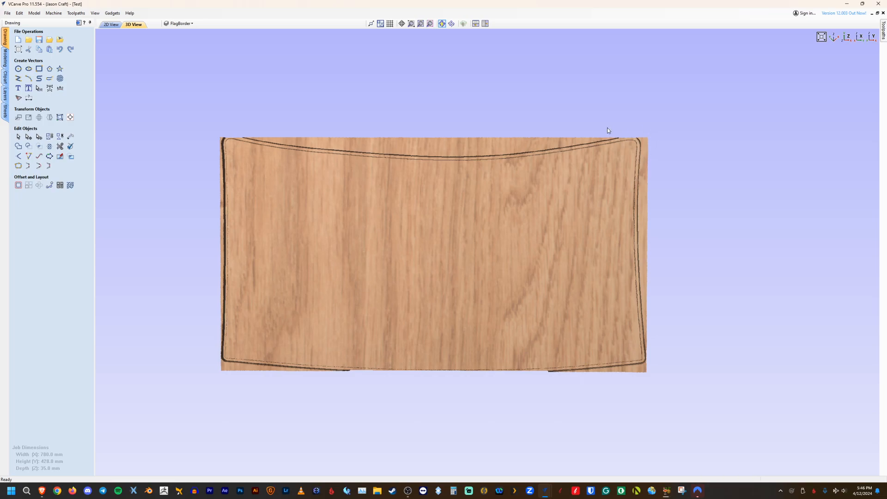
drag(460, 88, 486, 54)
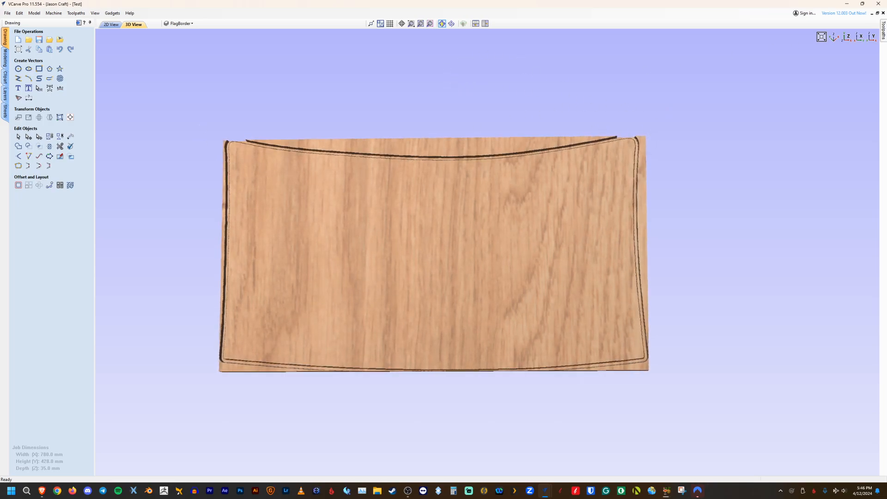
Step: Preview the 1/4DownBit_3DRoughing toolpath and the 1/4BallNoseBit_3DTopPass toolpath on the blank
mouse_move(884, 37)
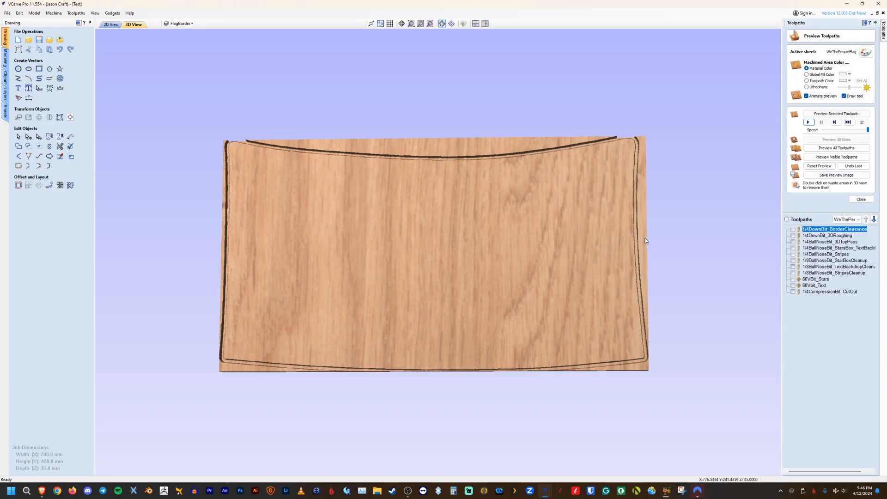
click(817, 236)
click(820, 114)
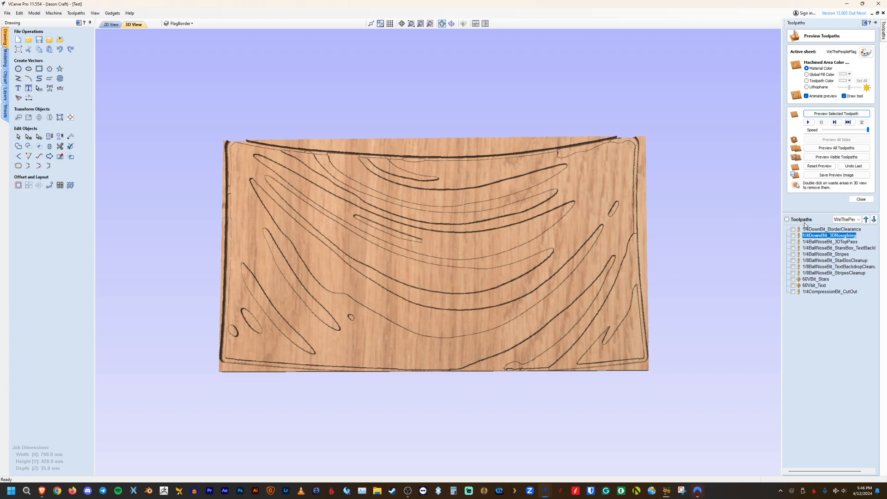
click(810, 242)
click(821, 114)
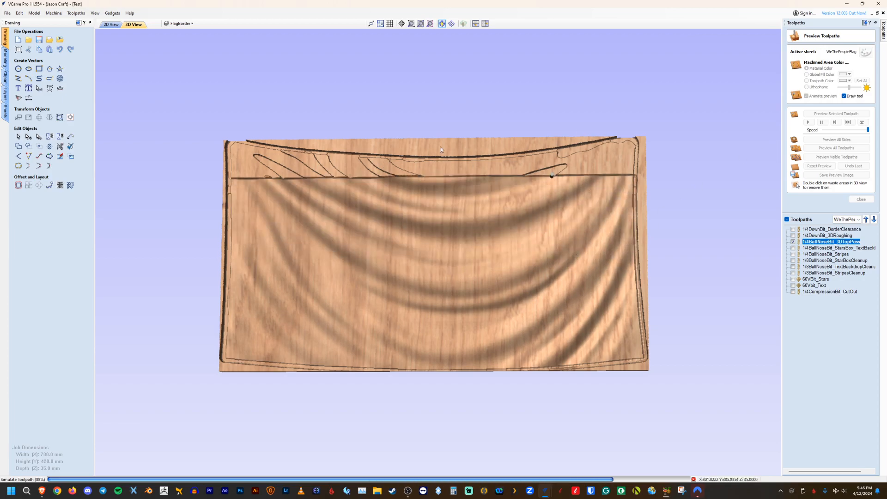
Step: Preview the 1/4BallNoseBit toolpath for the stars box and text backdrop, followed by 1/4BallNoseBit_Stripes
click(837, 248)
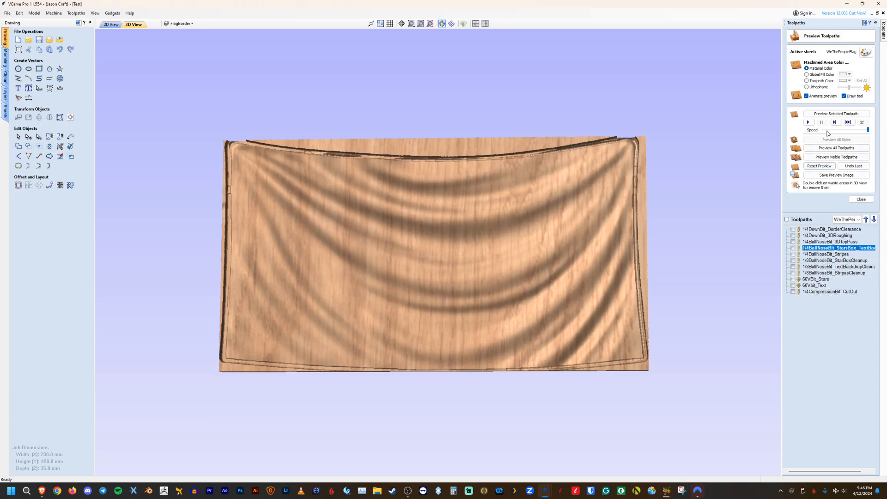
click(831, 113)
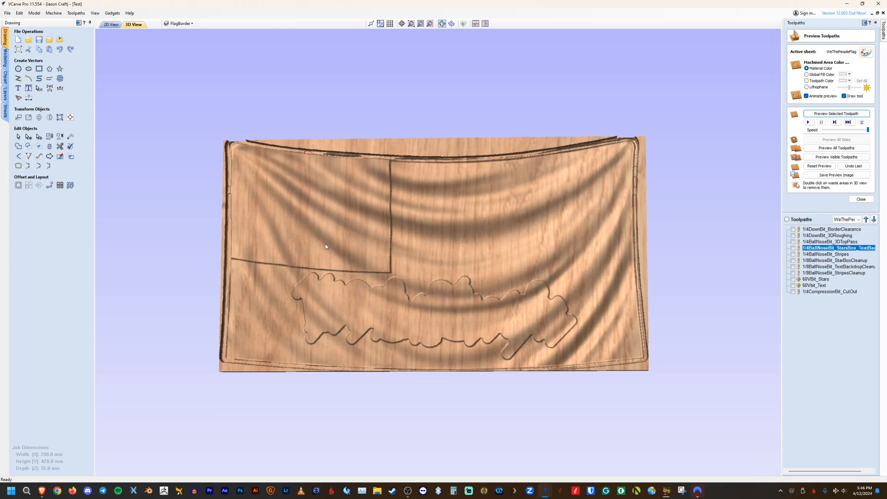
click(823, 254)
click(831, 114)
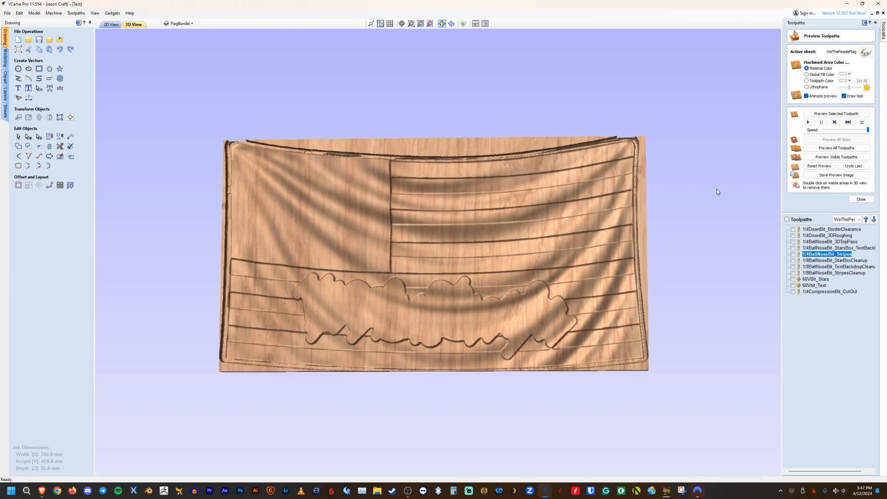
Step: Preview the 1/8BallNoseBit_StarBoxCleanup toolpath with the star box's lower corner in close-up
click(830, 261)
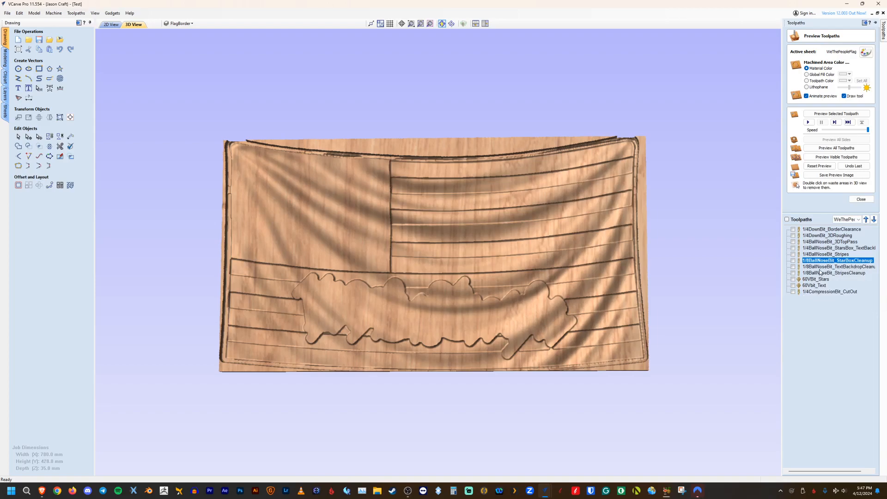
scroll(277, 277, up, 6)
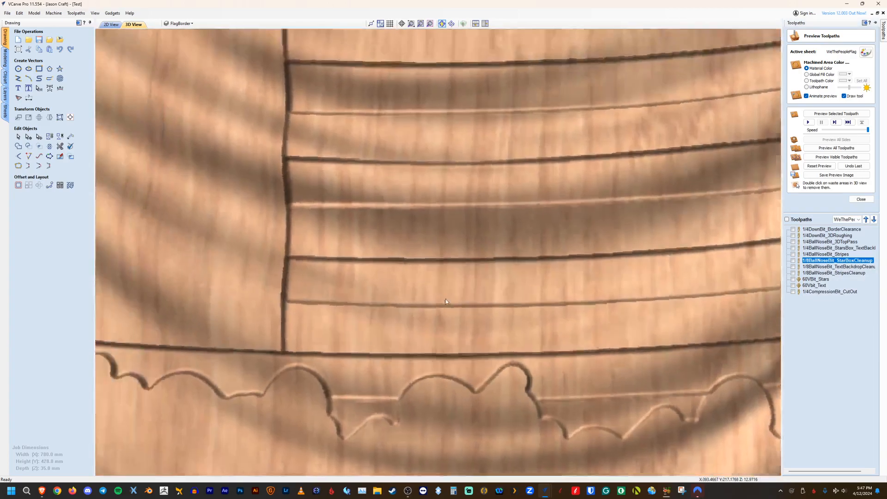
middle_drag(438, 295, 602, 302)
drag(540, 290, 536, 270)
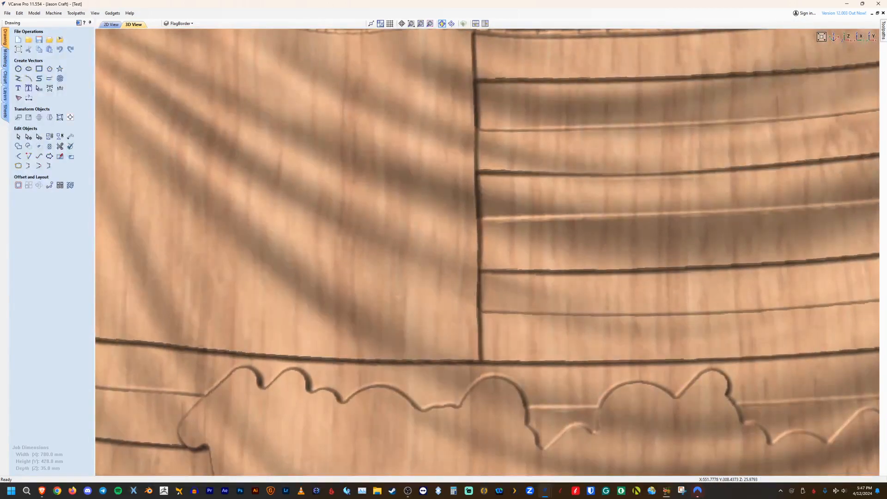
mouse_move(882, 39)
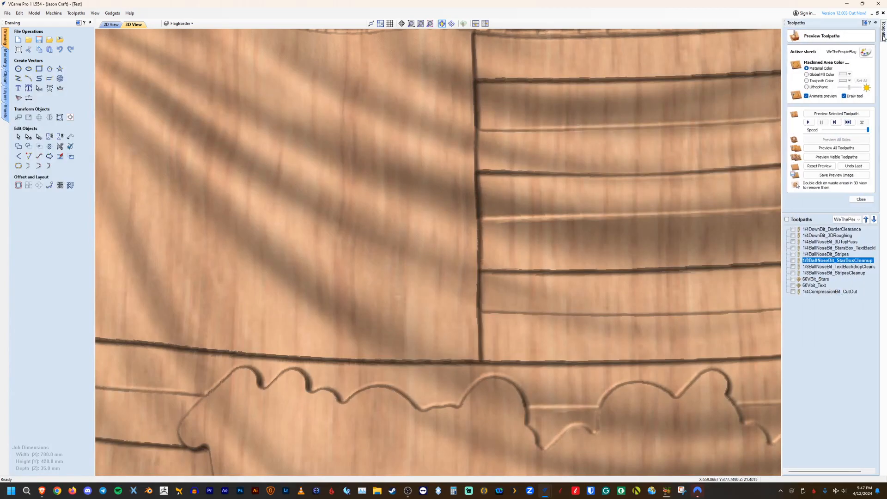
click(832, 114)
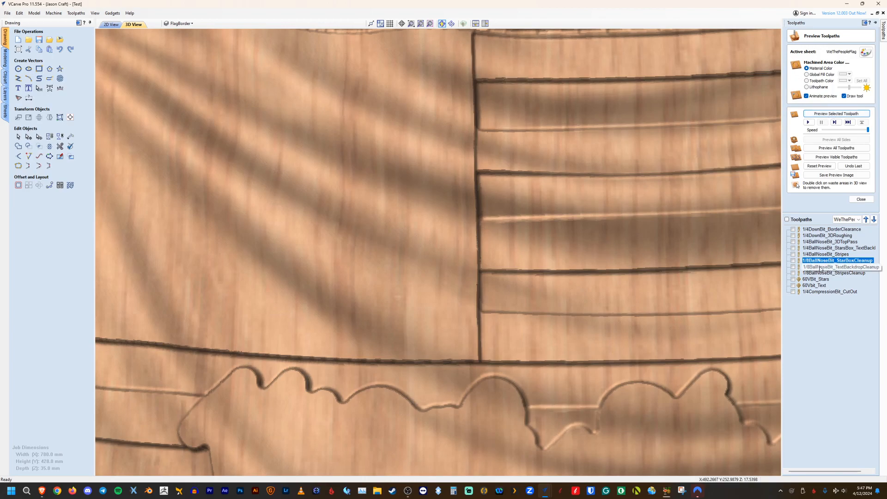
Step: Preview the 1/8BallNoseBit_TextBackdropCleanup toolpath and examine the text backdrop's outline up close
click(819, 267)
click(824, 116)
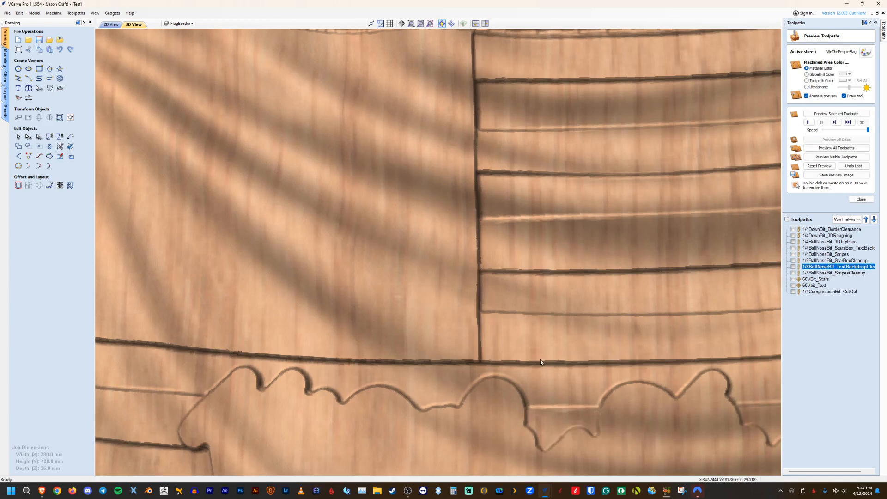
middle_drag(547, 395, 496, 337)
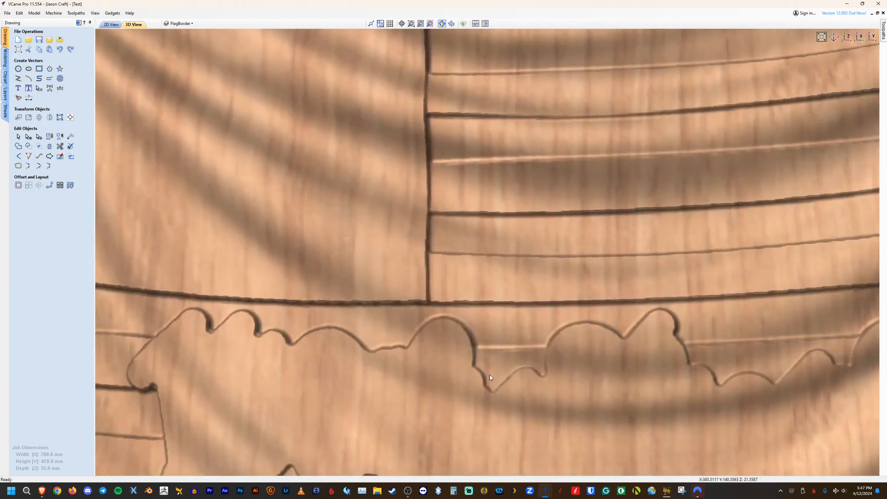
Step: Preview the 1/8BallNoseBit_StripesCleanup toolpath and view the result across the flag
mouse_move(884, 33)
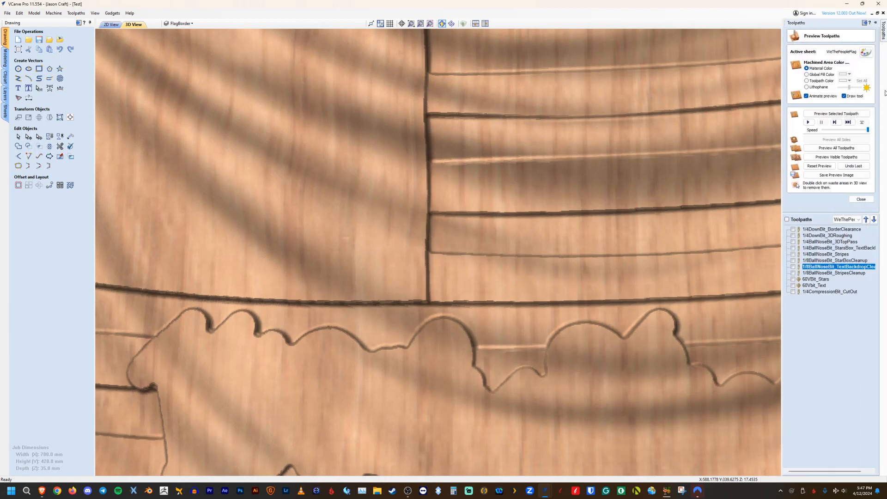
click(822, 273)
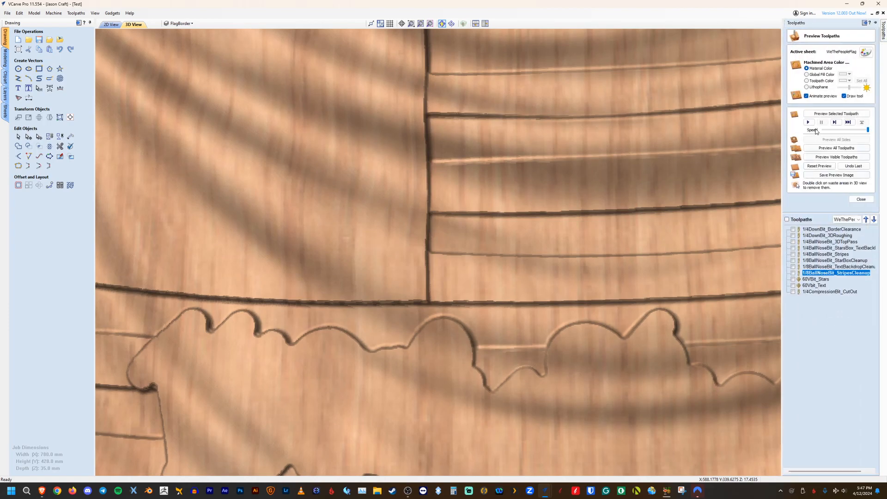
click(820, 114)
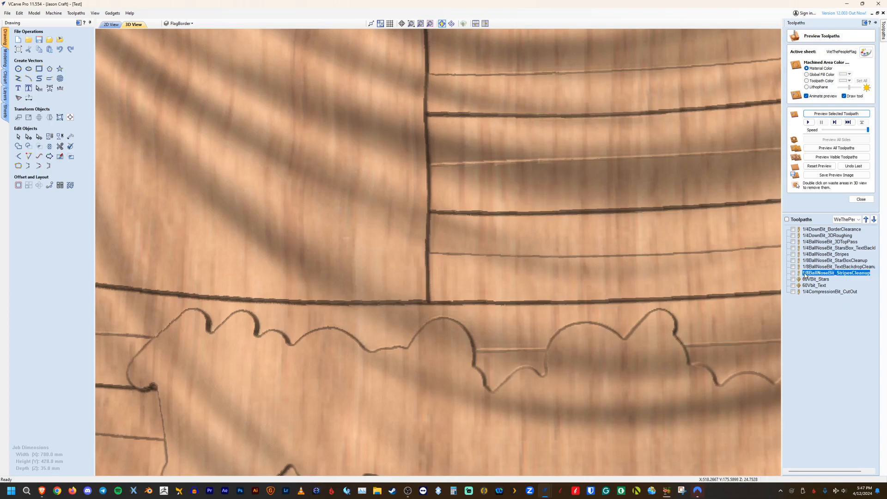
scroll(696, 297, down, 5)
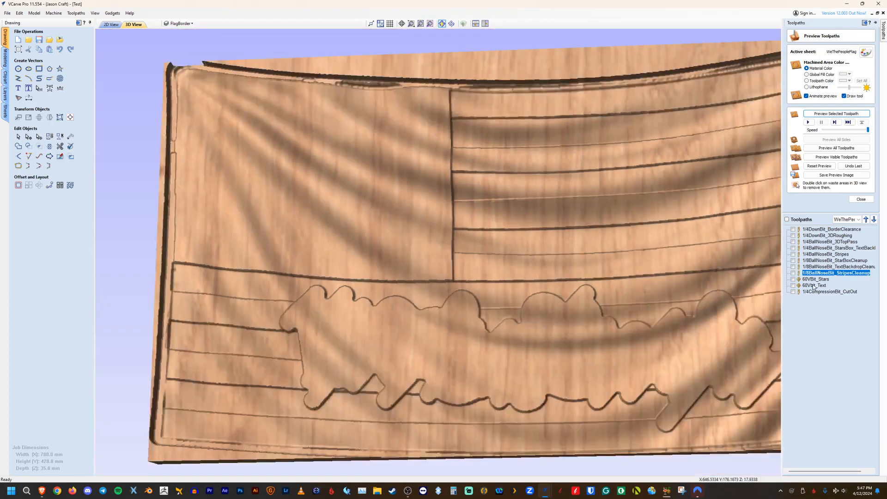
Step: Preview the 60VBit_Stars toolpath, followed by the 60VBit_Text toolpath
click(813, 282)
click(822, 115)
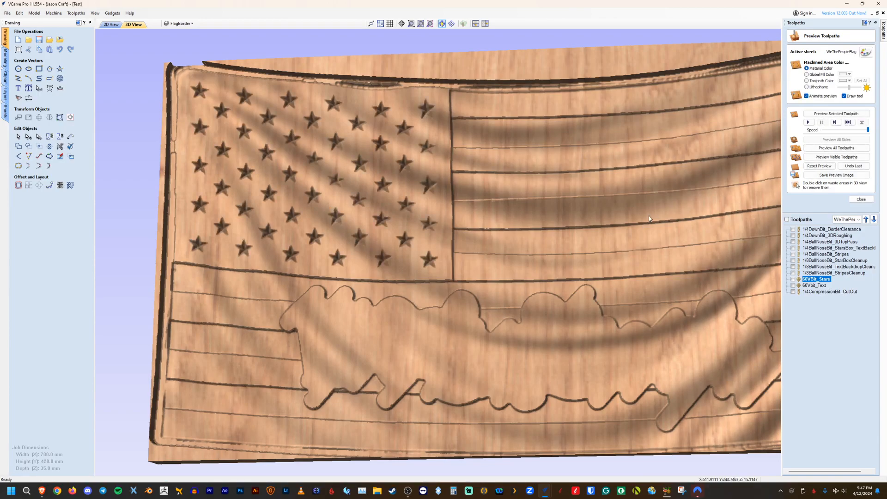
click(813, 286)
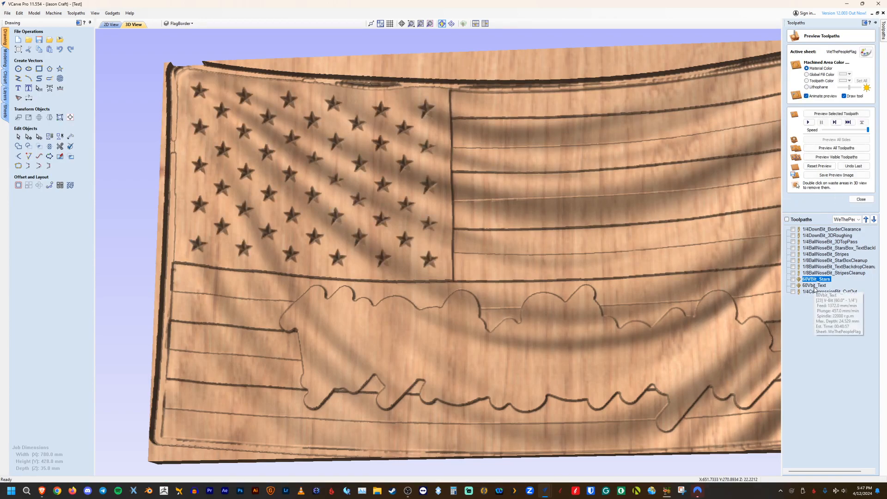
click(831, 114)
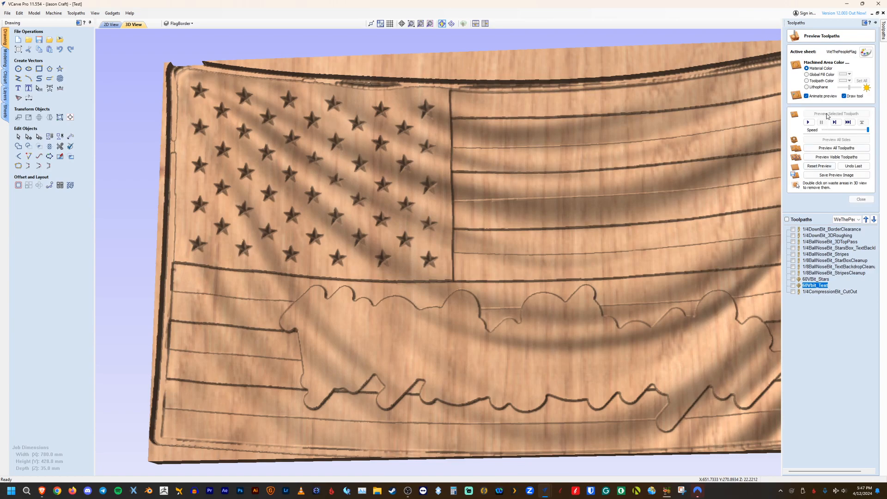
Step: Preview the 1/4CompressionBit_CutOut toolpath, clear the waste material around the flag, and view the complete cut-out
click(812, 292)
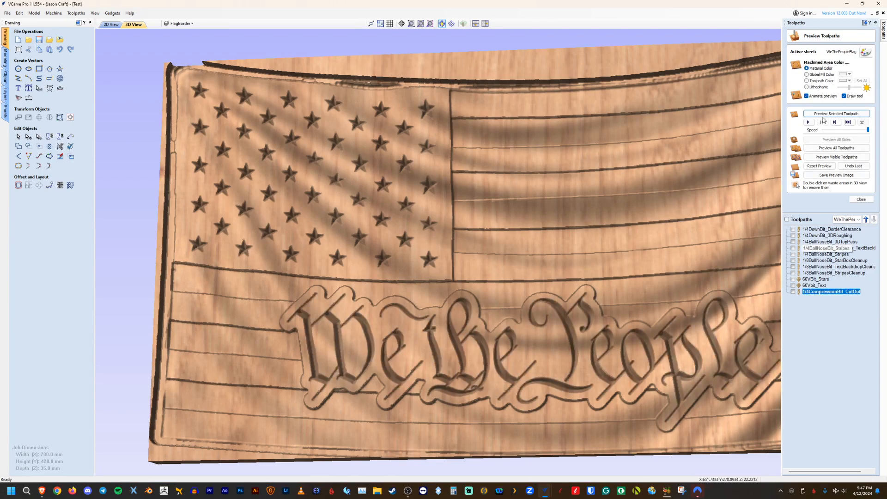
click(823, 115)
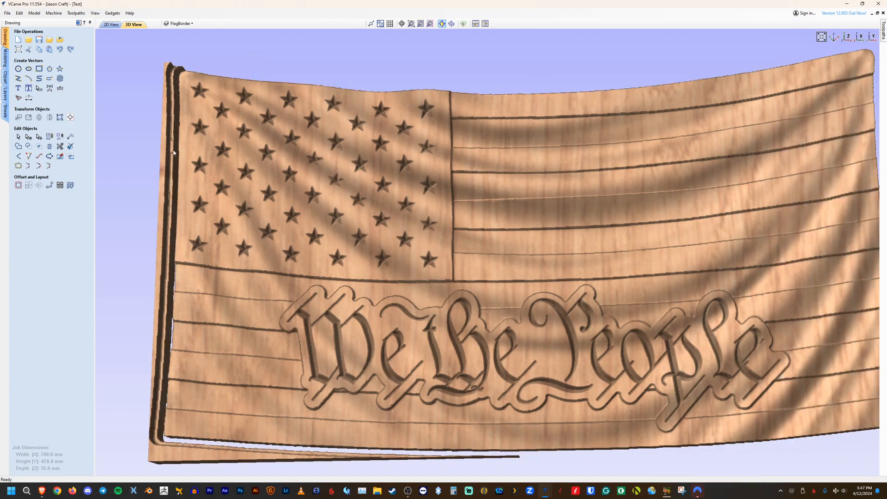
scroll(567, 330, down, 2)
middle_drag(663, 262, 608, 260)
drag(609, 262, 580, 268)
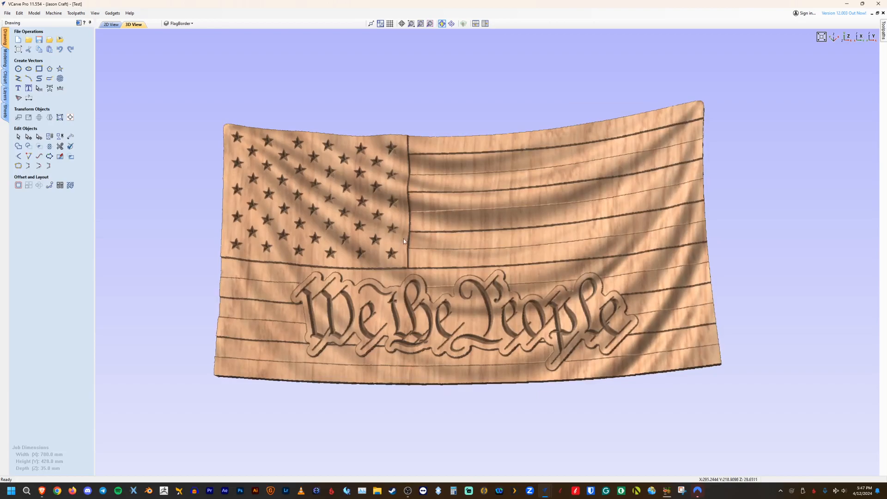
Step: In the Test2 job, hide the StarBox, Stripes and Stars components and examine the plain draped flag from several angles
click(846, 6)
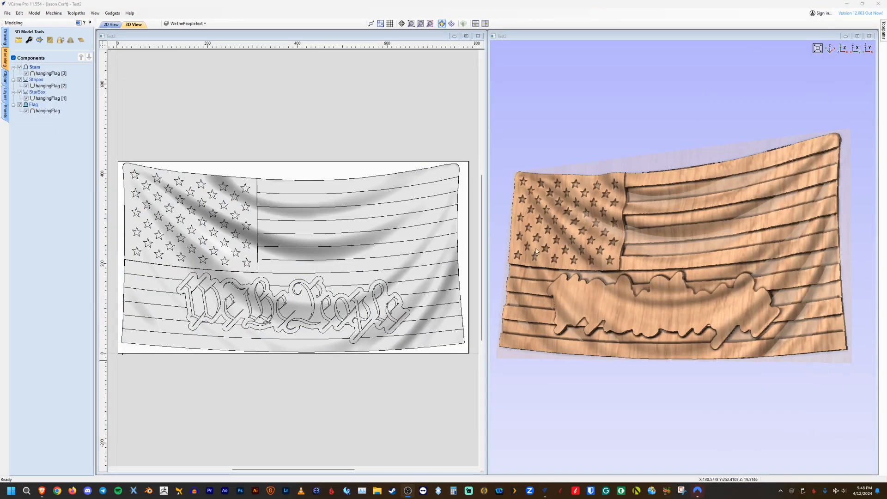
click(20, 92)
click(20, 80)
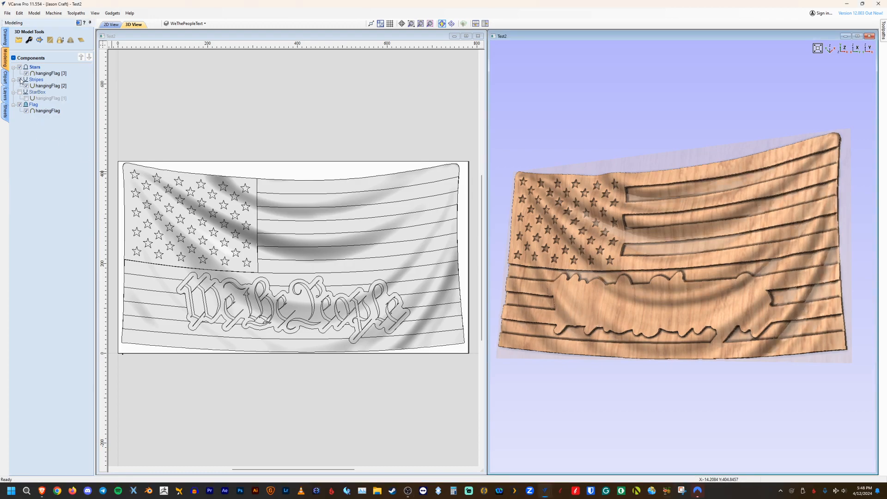
click(20, 66)
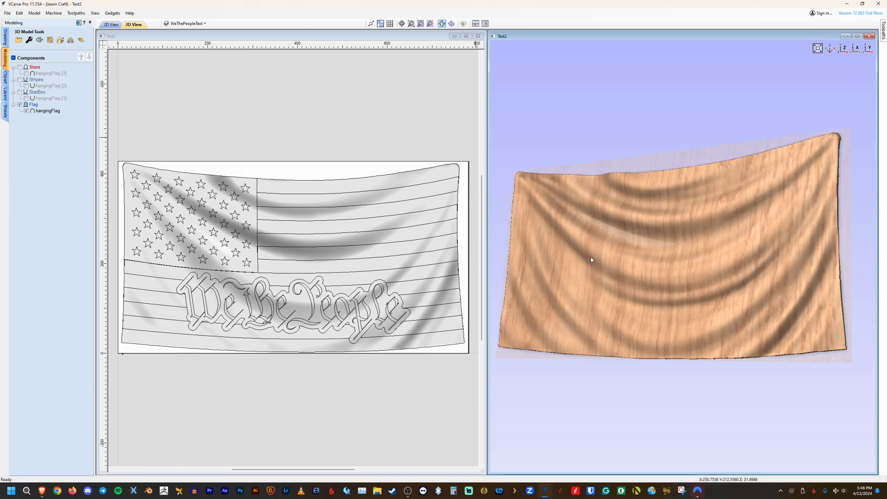
drag(560, 250, 638, 295)
drag(695, 172, 691, 89)
drag(642, 145, 592, 137)
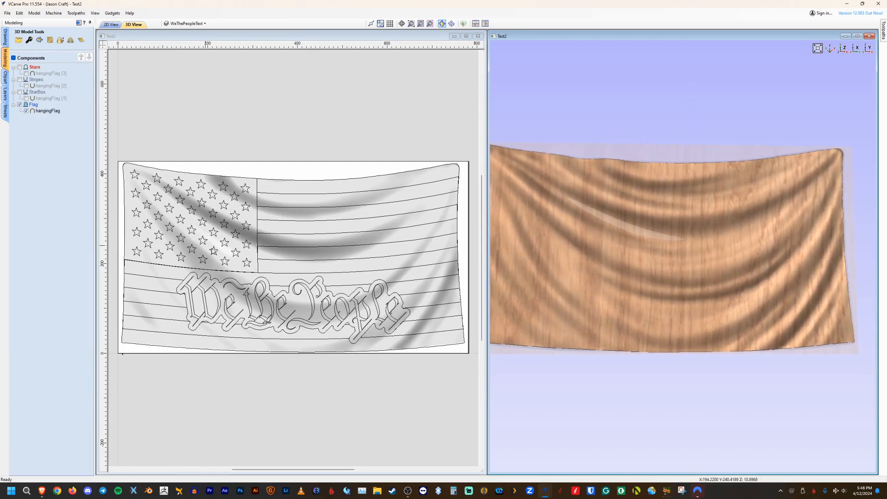
click(274, 276)
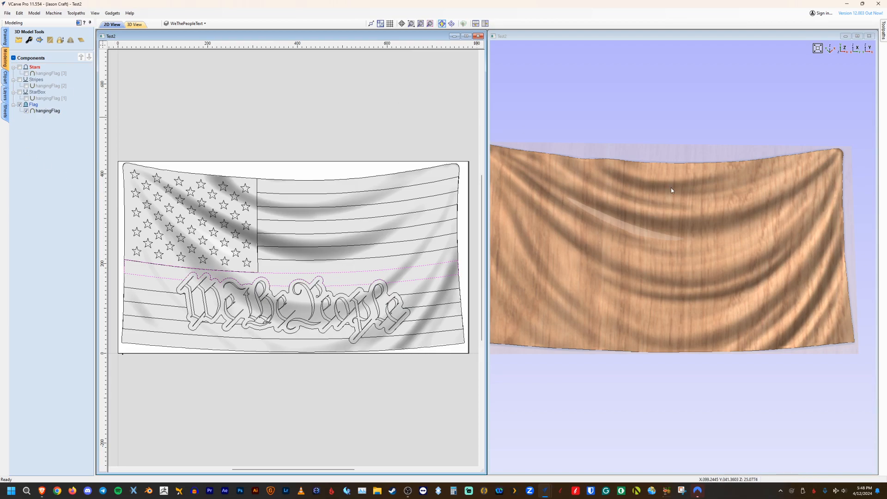
drag(746, 249, 647, 278)
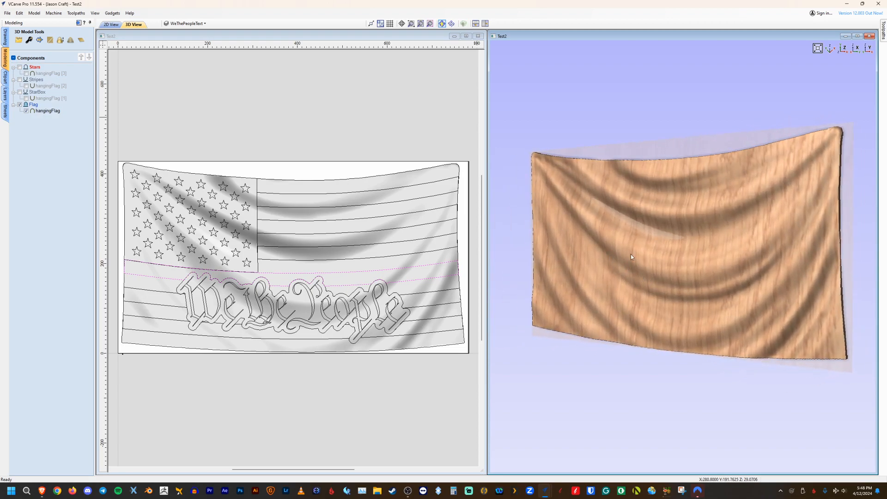
Step: Show the StarBox component again and select its StarsBox Mask boundary vector in the 2D drawing
key(alt)
double_click(36, 92)
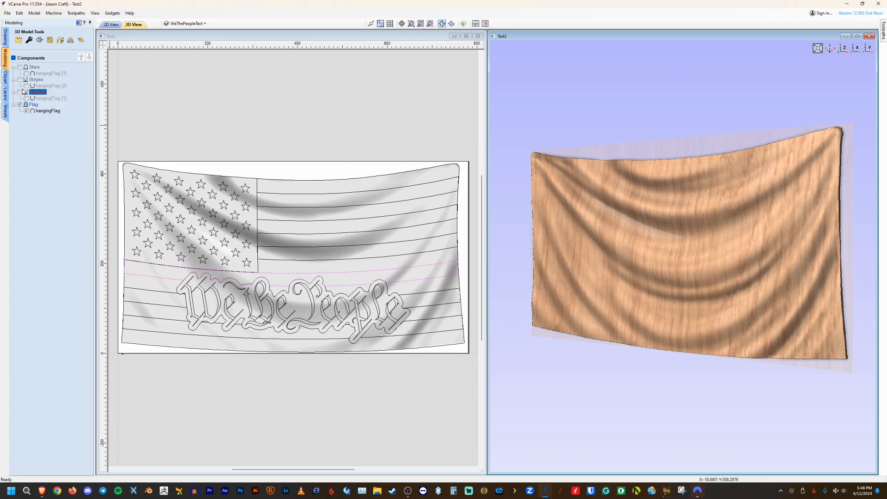
click(20, 93)
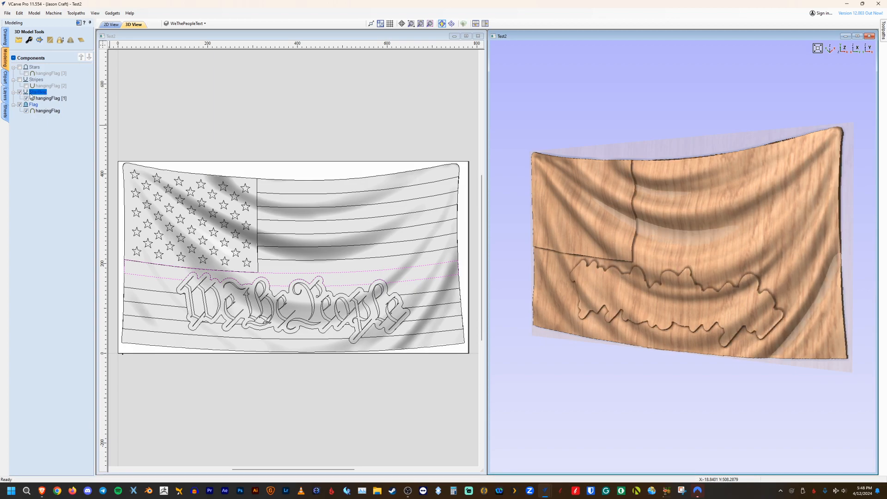
click(259, 271)
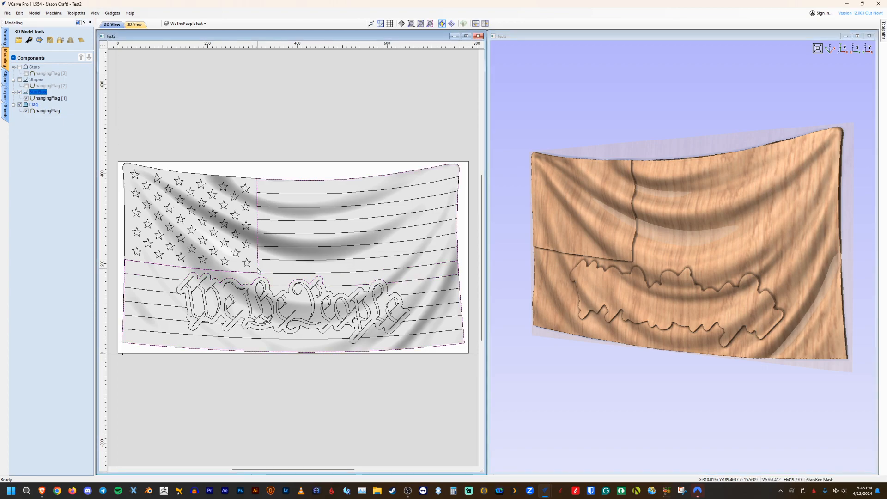
Step: Hide all drawing layers except StarsBox Mask to isolate the star box boundary
click(185, 23)
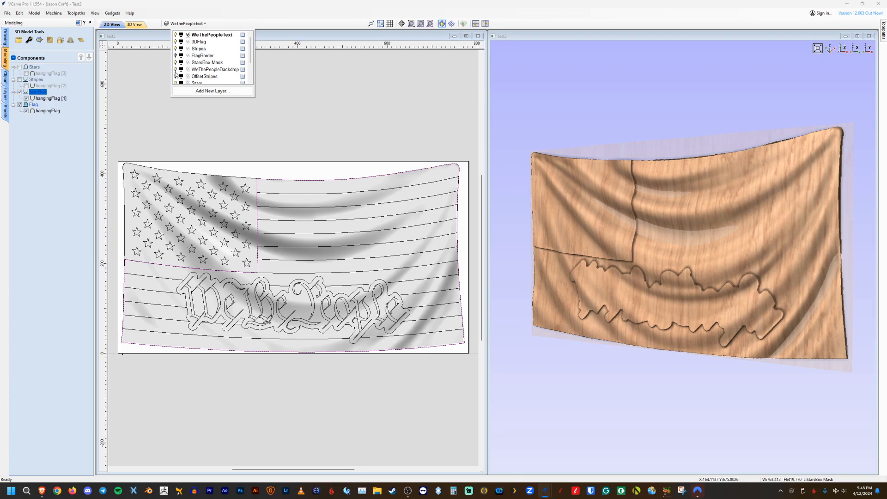
click(175, 70)
click(176, 83)
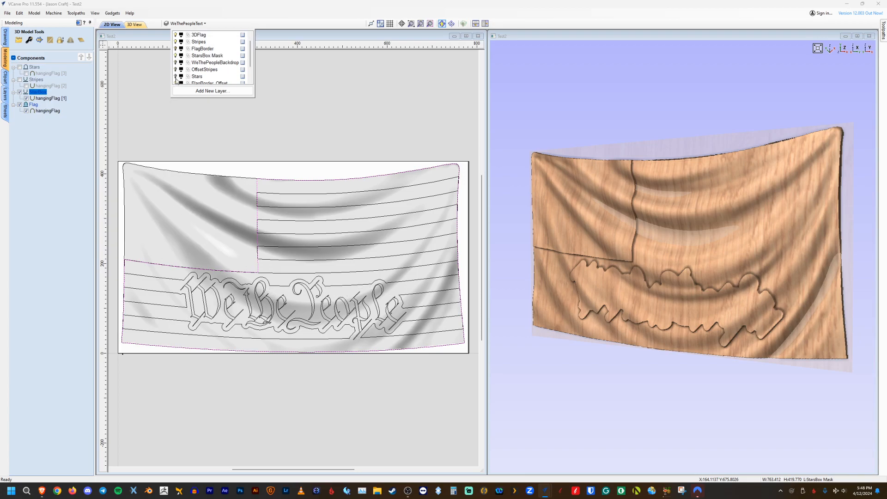
scroll(180, 80, down, 1)
click(175, 62)
scroll(179, 60, up, 2)
click(176, 49)
click(176, 42)
click(176, 35)
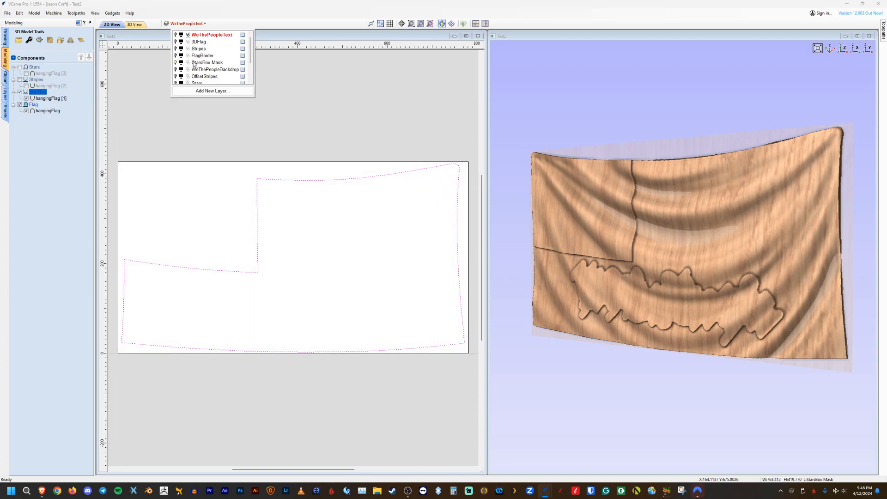
click(320, 121)
click(254, 274)
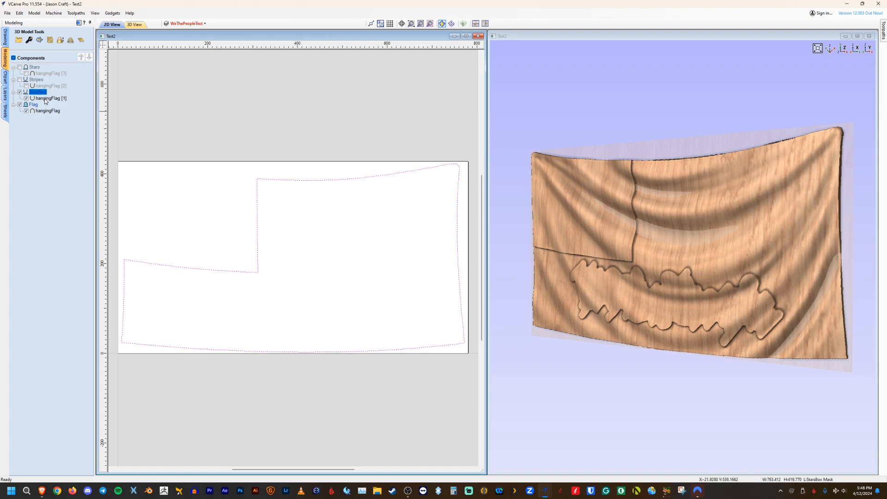
Step: Show the WeThePeopleBackdrop layer, add its outline to the selection, and highlight the StarBox component hangingFlag [1] on the 3D model
click(187, 23)
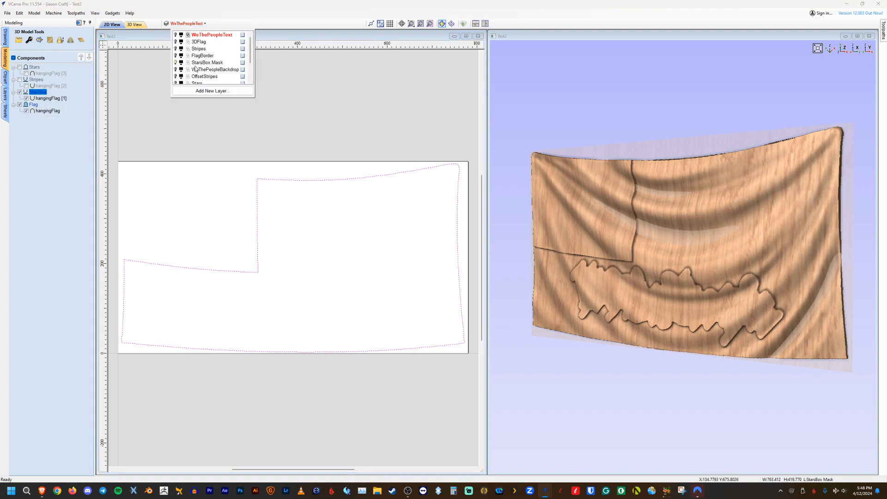
click(175, 70)
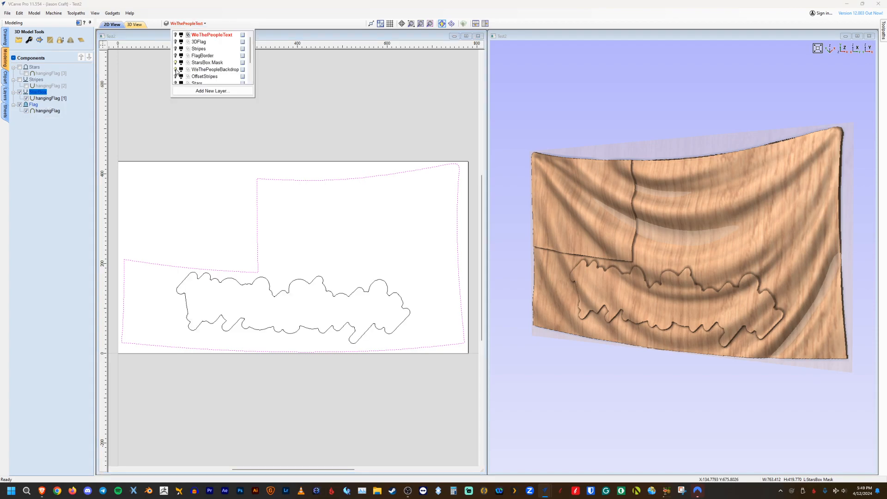
click(329, 294)
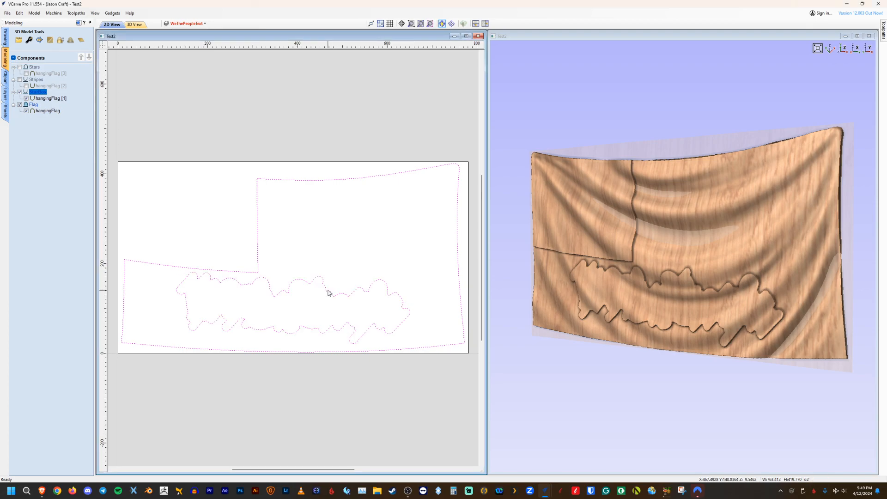
click(43, 99)
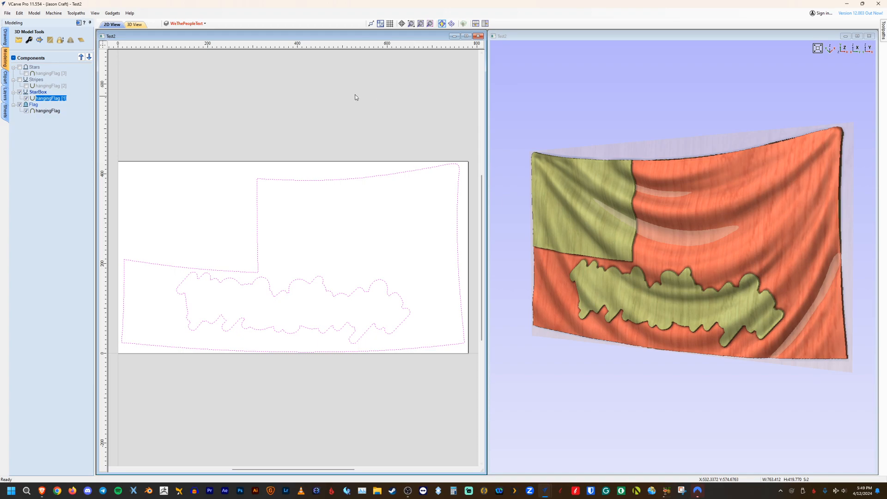
drag(630, 162, 661, 213)
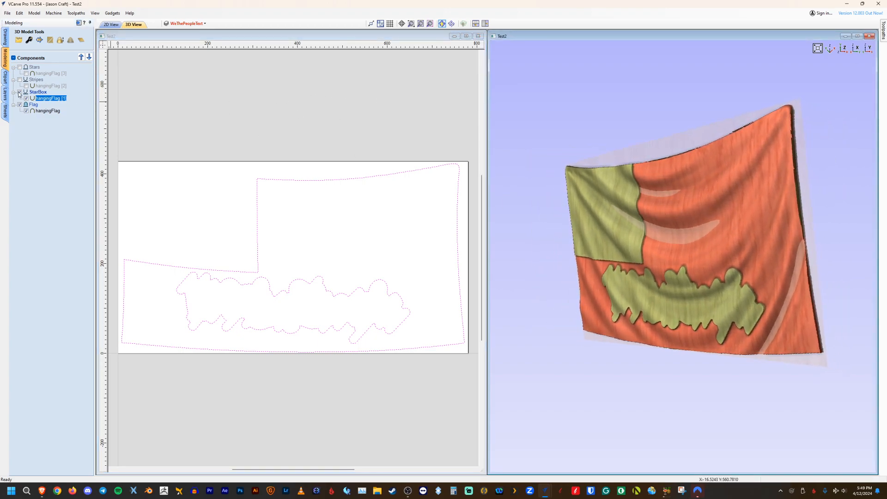
Step: Try a base height of 0 mm on the StarBox component hangingFlag [1]
double_click(46, 99)
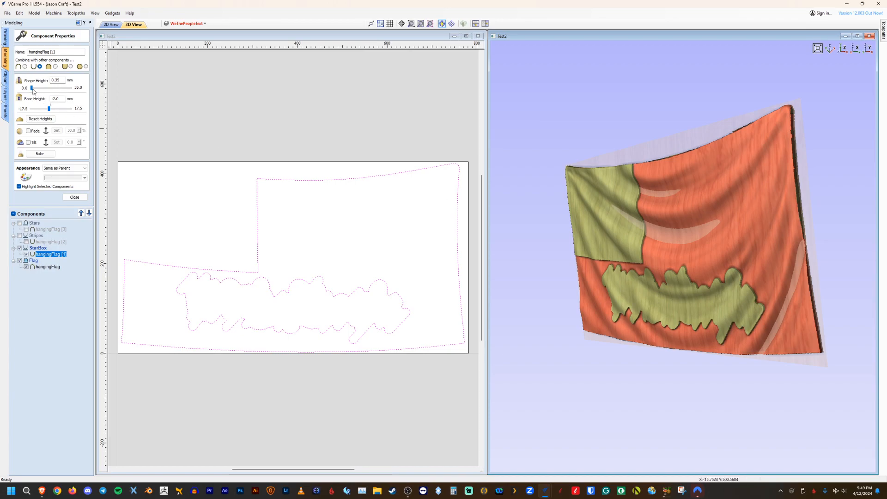
mouse_move(38, 90)
mouse_down()
mouse_move(23, 91)
mouse_move(31, 87)
mouse_up()
drag(61, 99, 46, 99)
text(0)
key(Return)
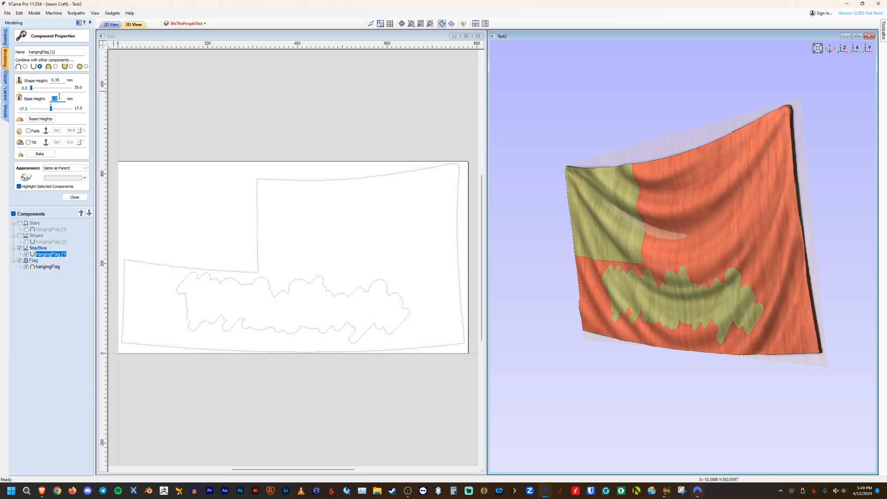
Step: Set the StarBox component's base height back to -2.0 mm and close its properties
text(-)
key(Return)
click(74, 197)
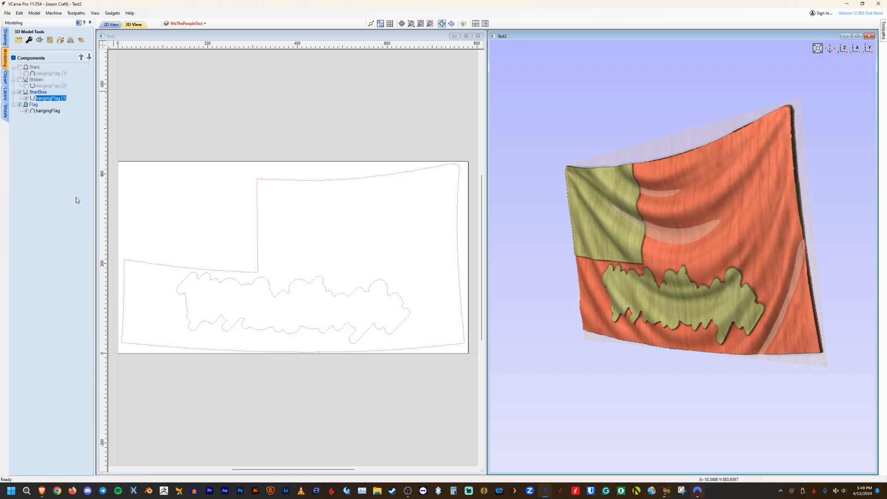
Step: Inspect the recessed star box and text backdrop up close, and show the Stripes component again
drag(689, 287, 564, 190)
scroll(560, 196, up, 3)
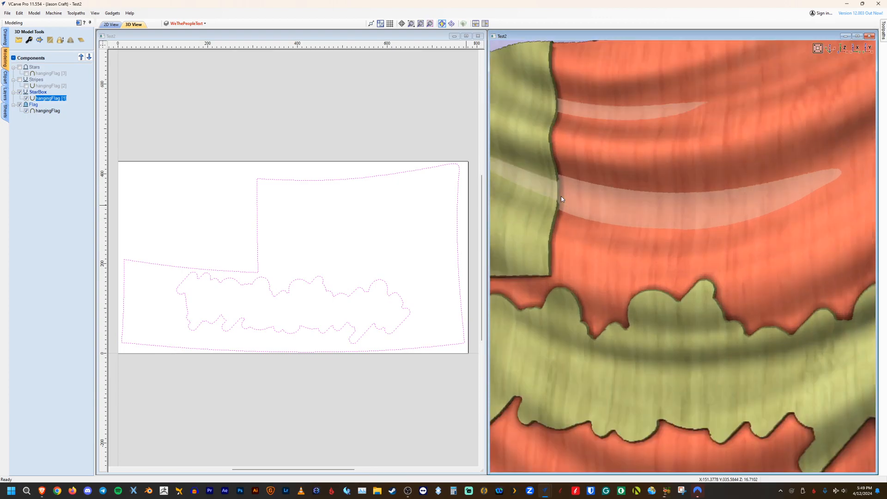
middle_drag(572, 191, 714, 215)
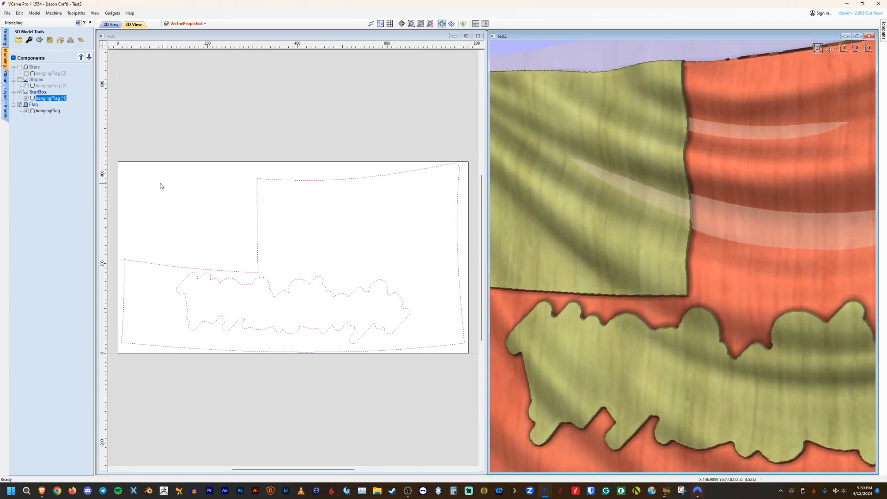
click(20, 80)
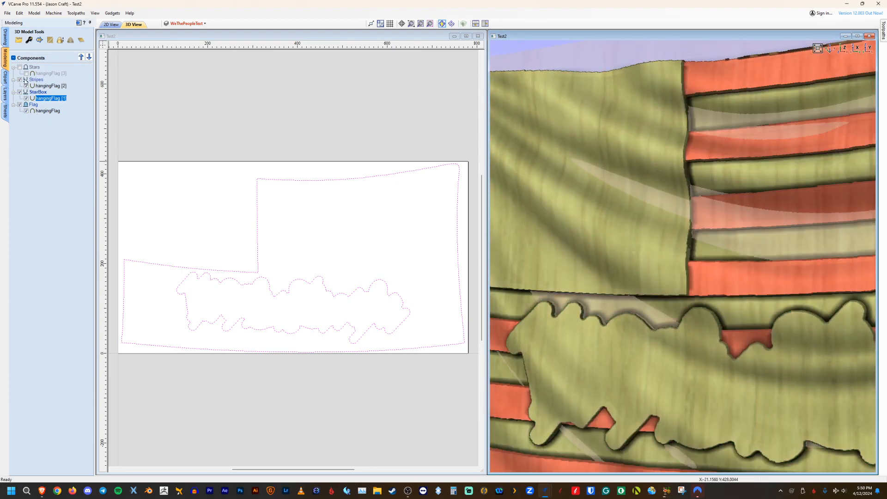
drag(712, 258, 642, 267)
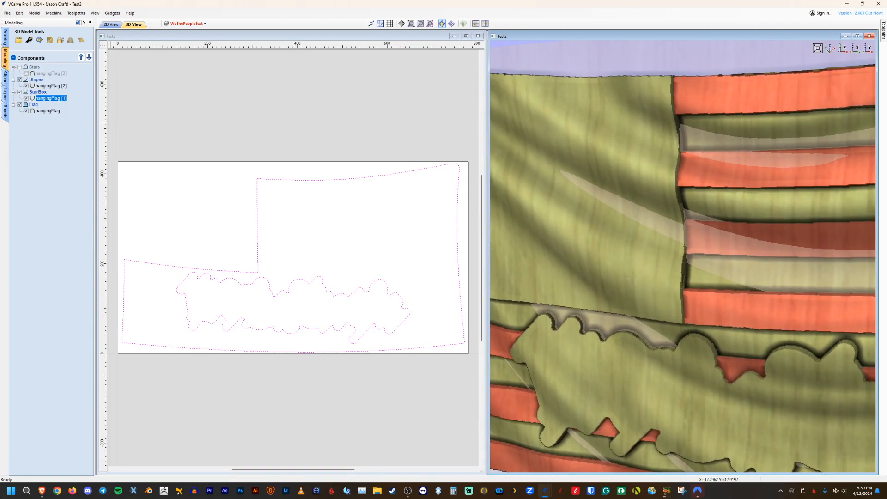
Step: Show the Stars component again and examine how the stars, stripes and text backdrop combine on the flag
click(19, 67)
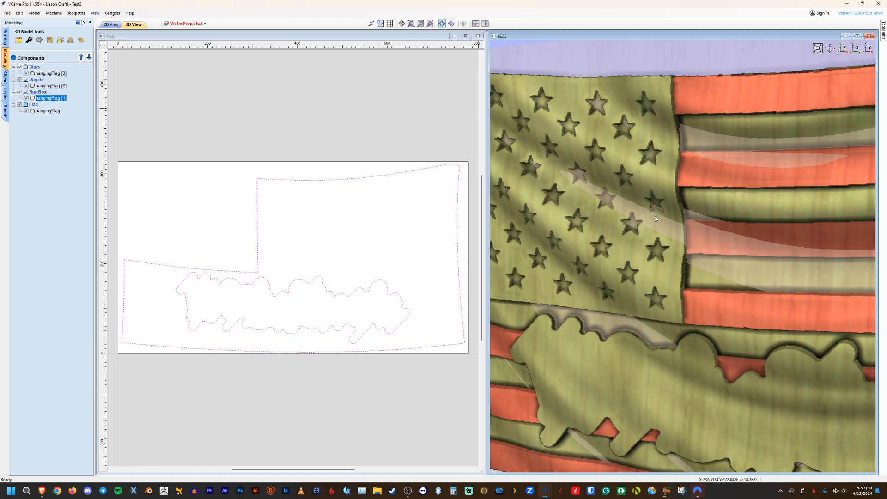
scroll(657, 221, down, 2)
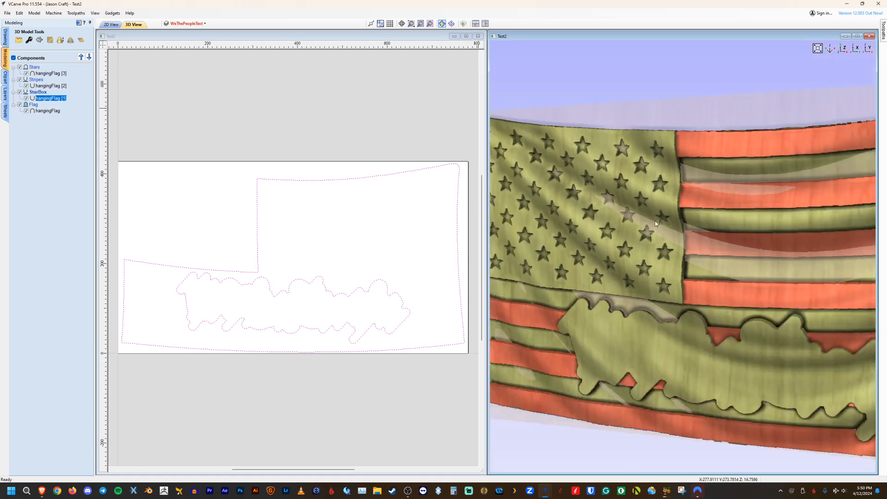
scroll(652, 226, up, 3)
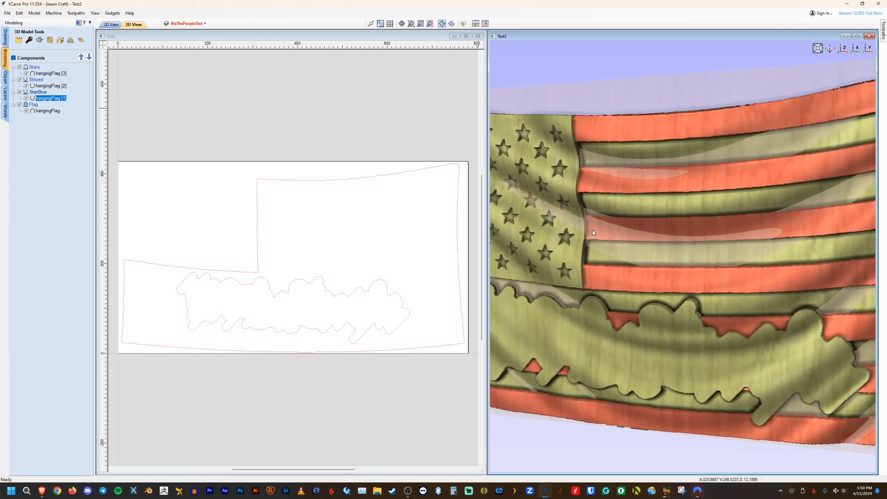
scroll(666, 302, up, 2)
drag(666, 302, 742, 277)
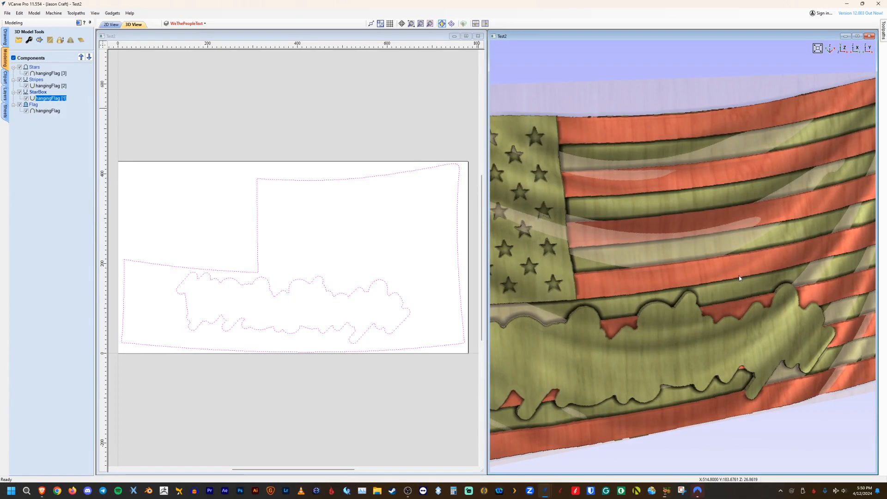
Step: Check which model commands are available and examine the assembled waving flag from several angles, including its stars, stripes and text backdrop
drag(692, 272, 736, 240)
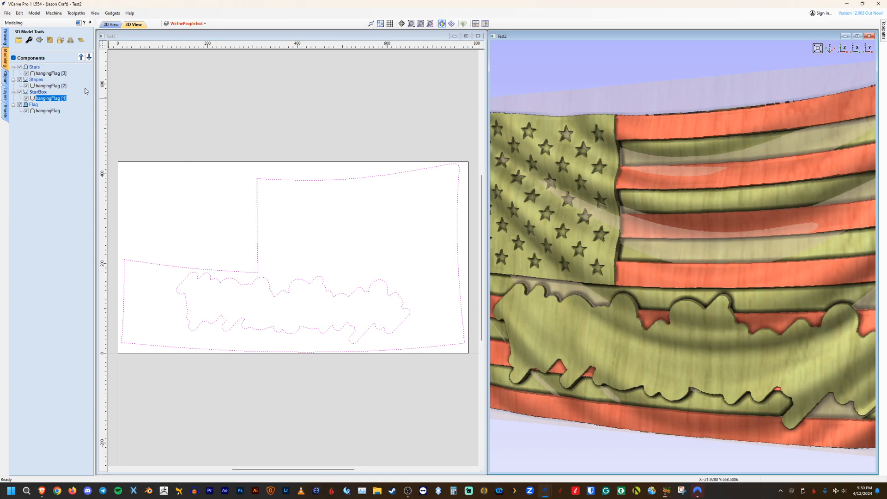
click(35, 14)
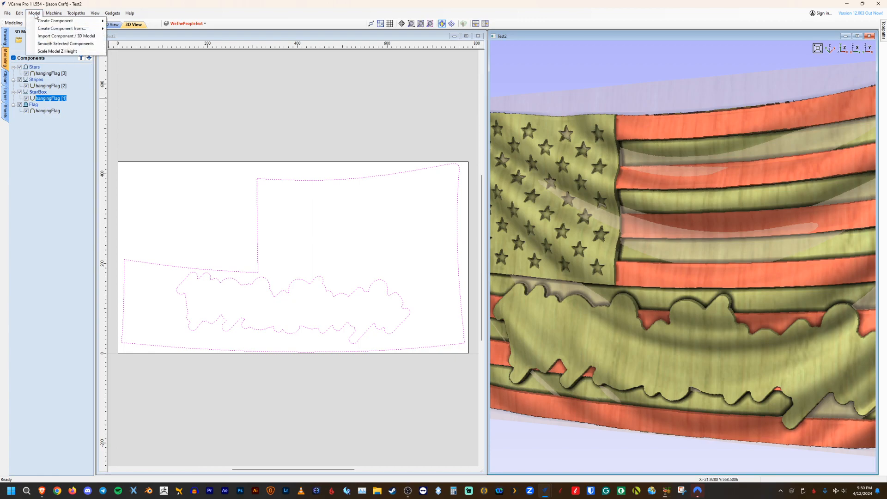
click(214, 14)
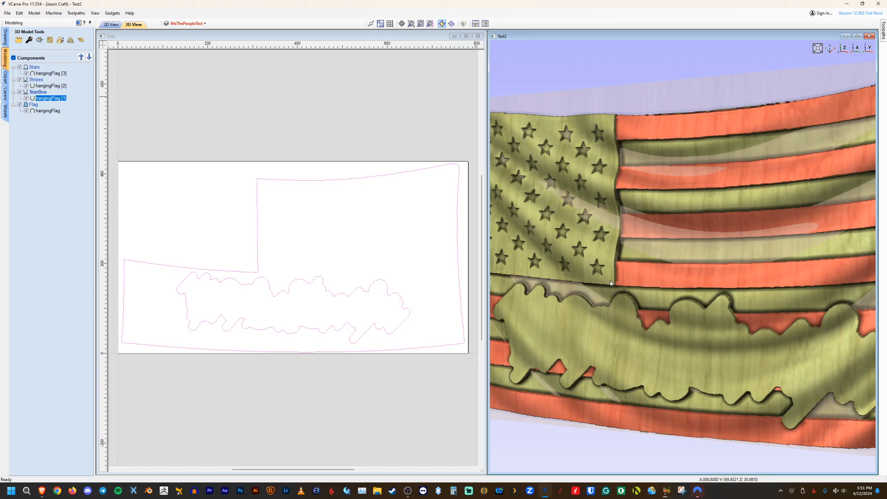
scroll(690, 273, down, 2)
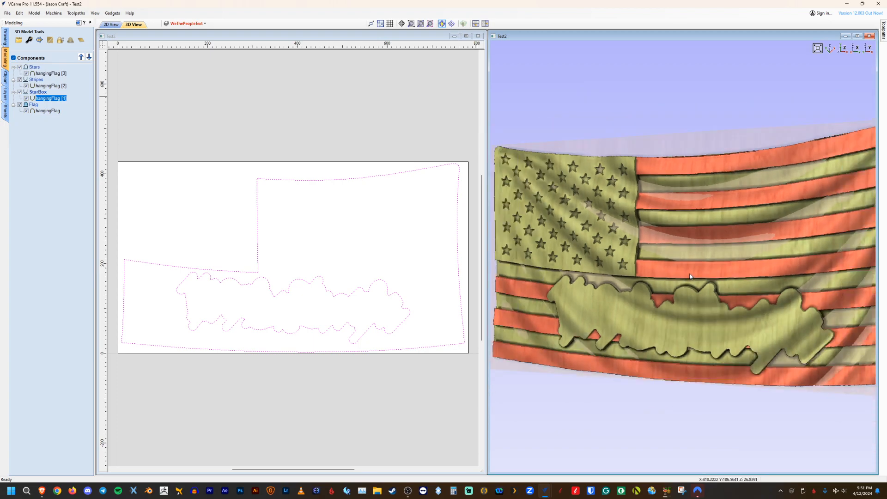
drag(701, 266, 647, 257)
drag(741, 319, 768, 301)
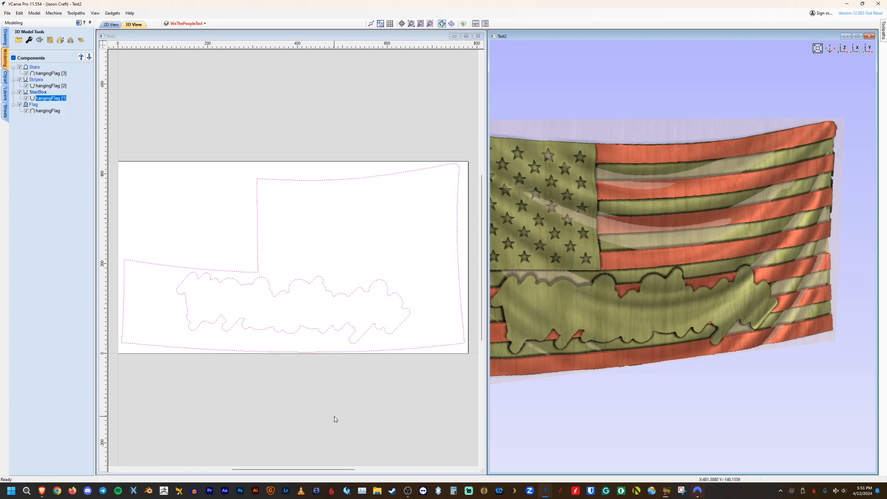
drag(665, 347, 634, 185)
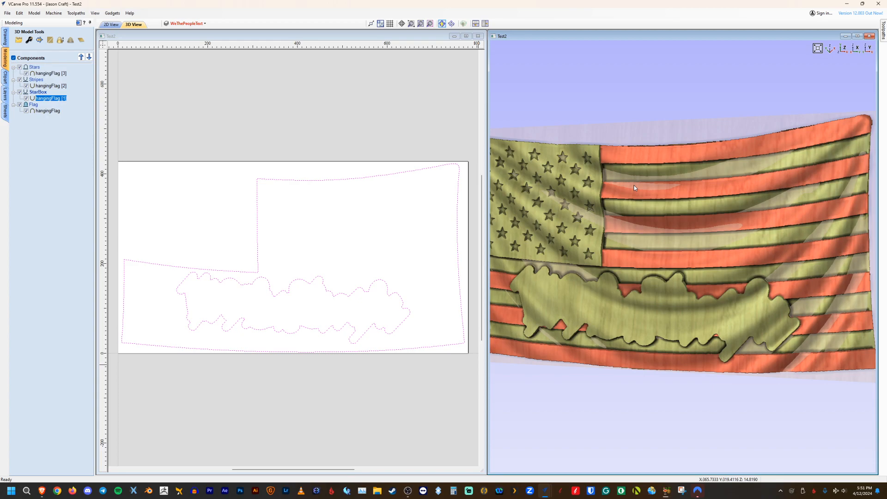
drag(634, 185, 632, 237)
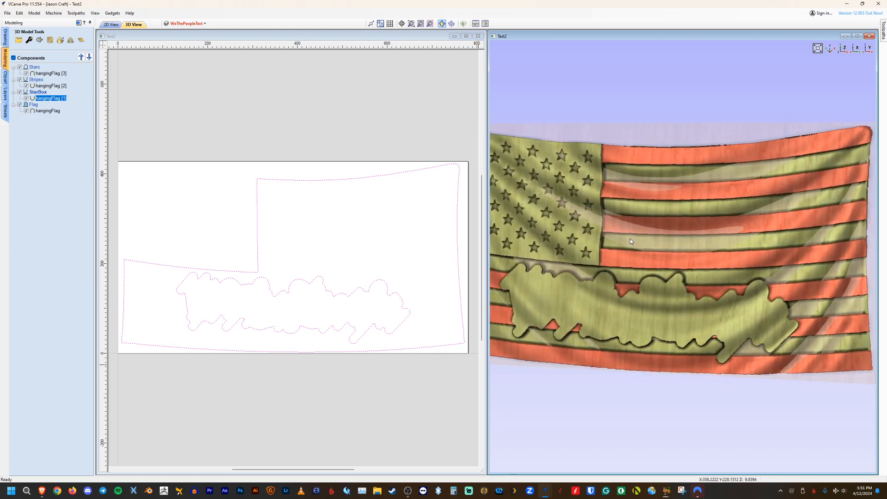